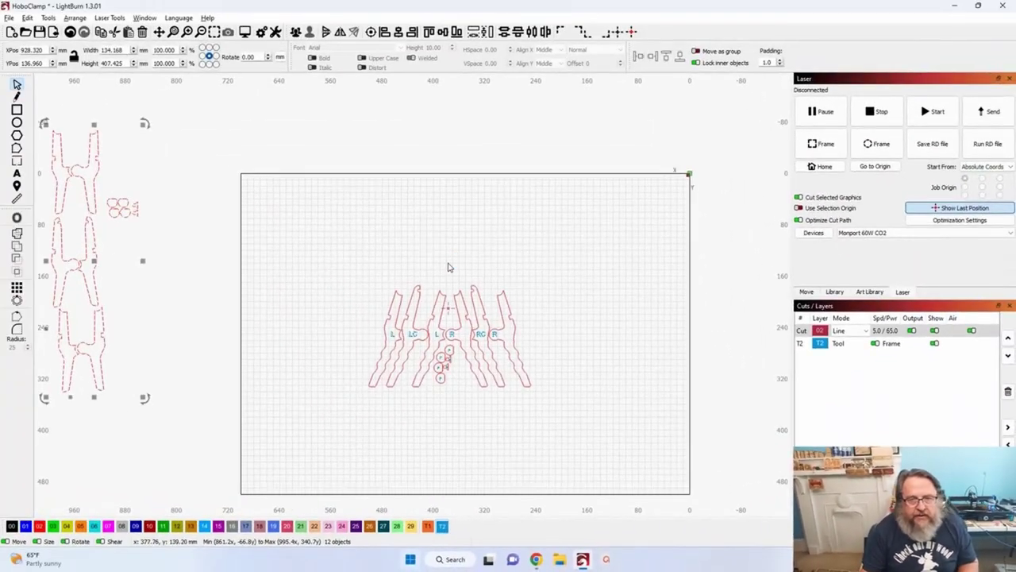
Step: Move the three left-hand handle halves out to the left, then place the right-hand halves beside them
{"action": "scroll", "coordinate": [324, 264], "scroll_direction": "down", "scroll_amount": 2}
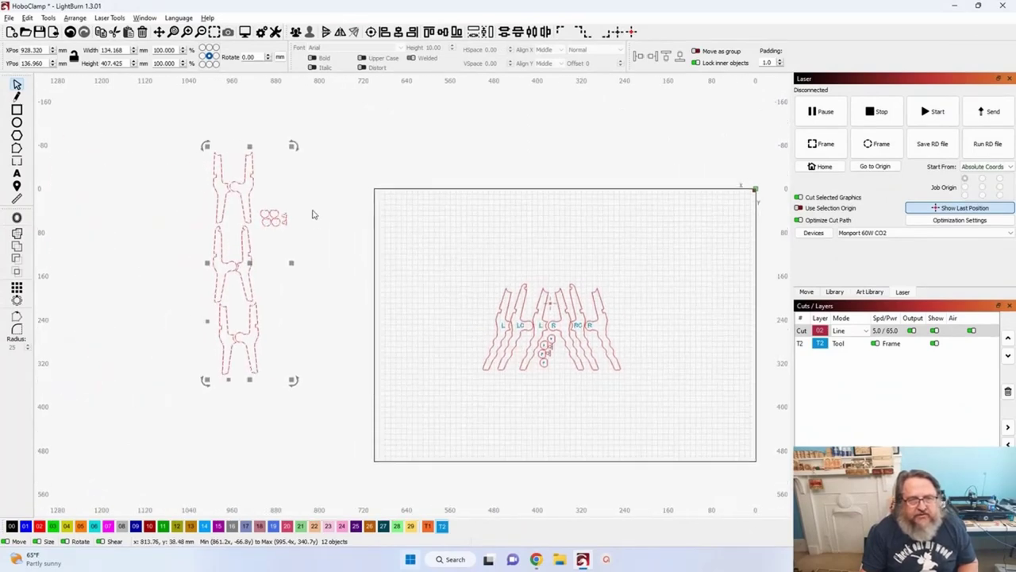
{"action": "left_click_drag", "start_coordinate": [166, 195], "coordinate": [264, 224]}
{"action": "scroll", "coordinate": [266, 227], "scroll_direction": "up", "scroll_amount": 3}
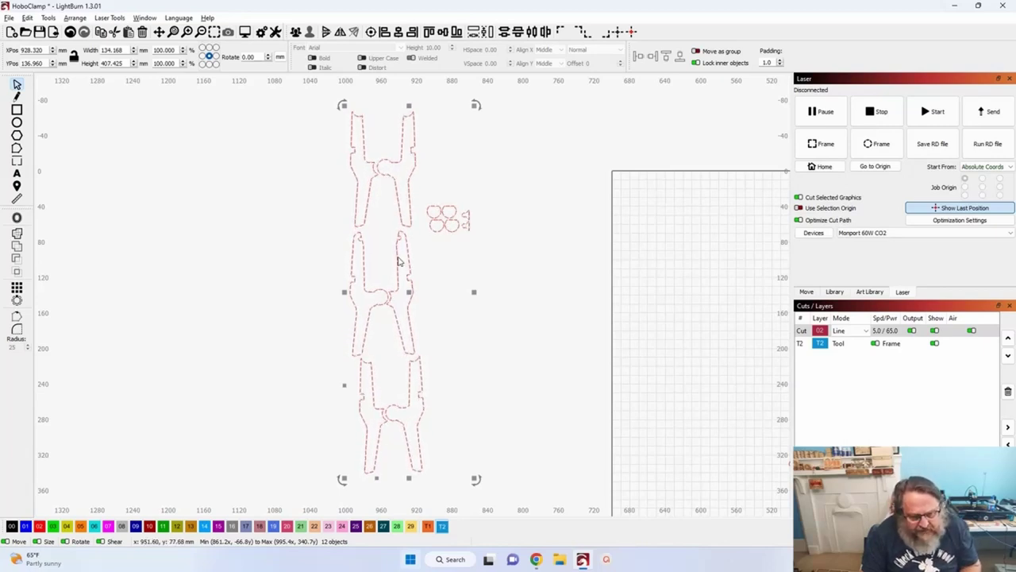
{"action": "scroll", "coordinate": [350, 142], "scroll_direction": "down", "scroll_amount": 2}
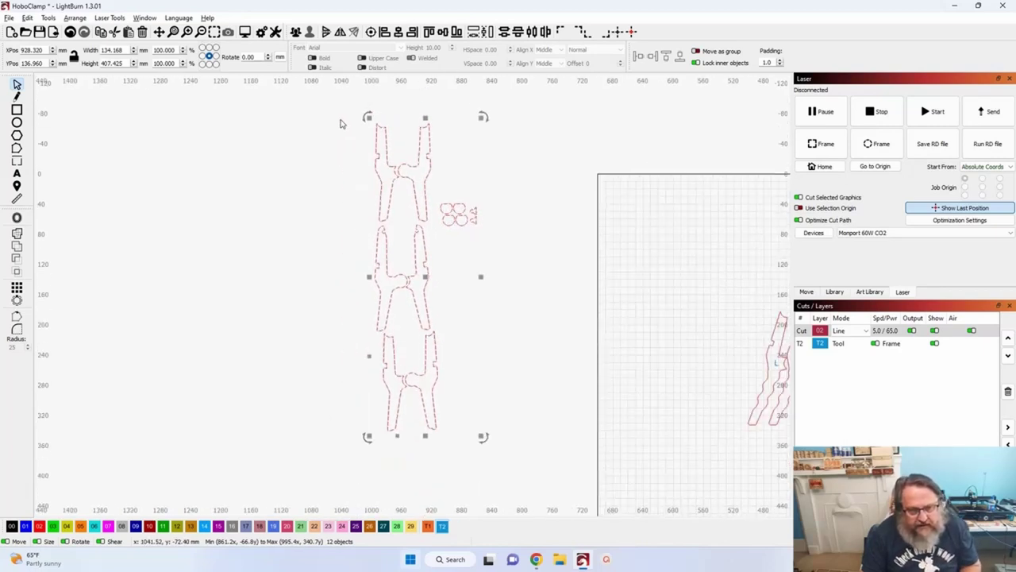
{"action": "left_click", "coordinate": [347, 115]}
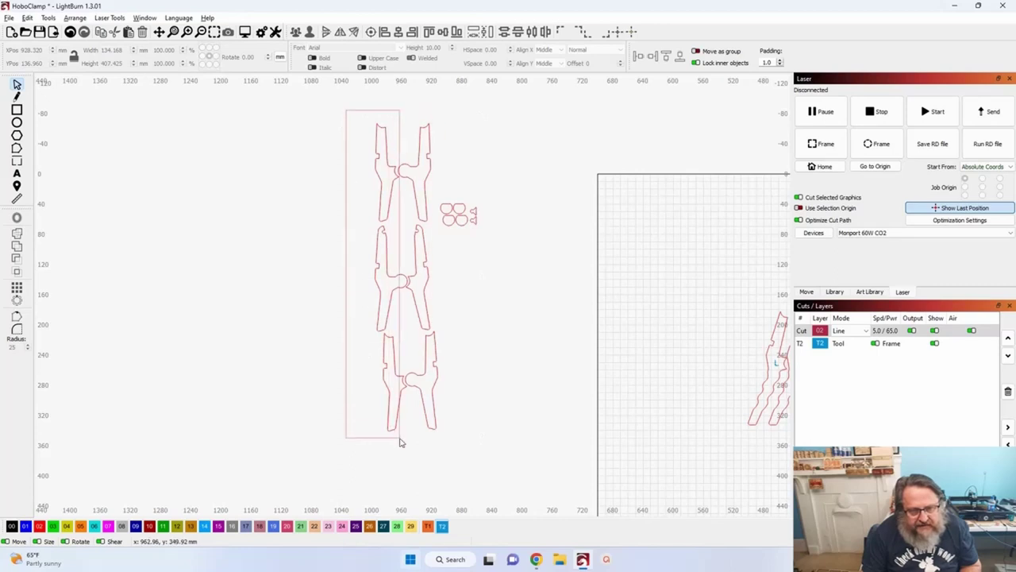
{"action": "left_click_drag", "start_coordinate": [410, 450], "coordinate": [412, 444]}
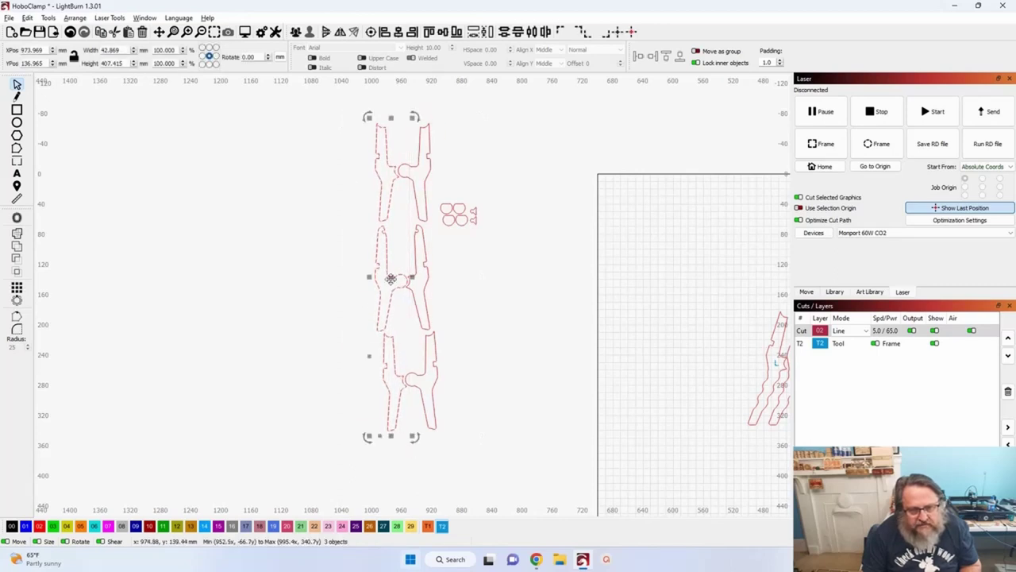
{"action": "left_click_drag", "start_coordinate": [391, 278], "coordinate": [266, 274]}
{"action": "left_click_drag", "start_coordinate": [370, 97], "coordinate": [449, 452]}
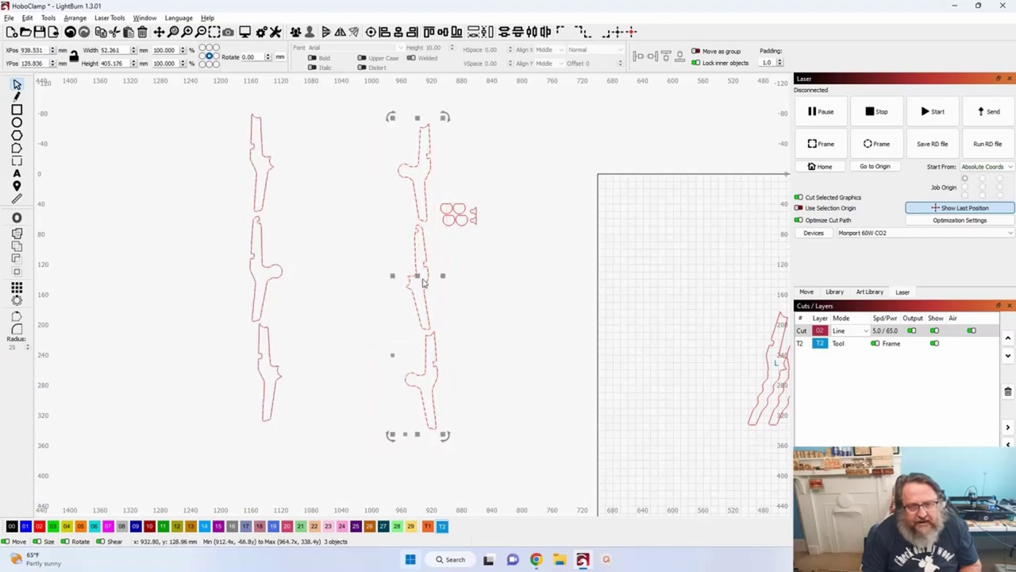
{"action": "left_click_drag", "start_coordinate": [419, 277], "coordinate": [358, 262]}
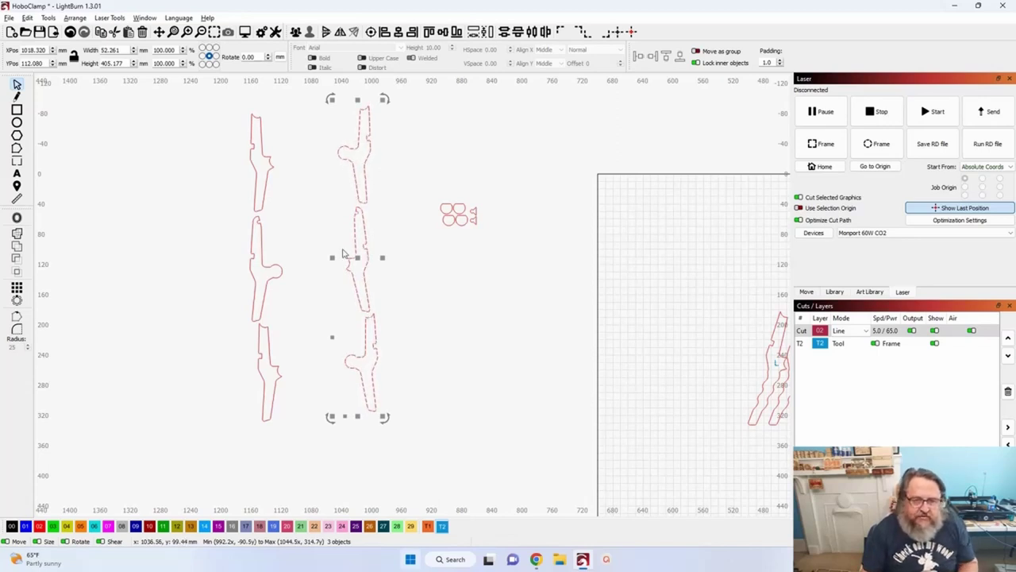
Step: Move the small triangle from the hardware group onto the left handle part, and try a circle beside it
{"action": "left_click", "coordinate": [302, 245]}
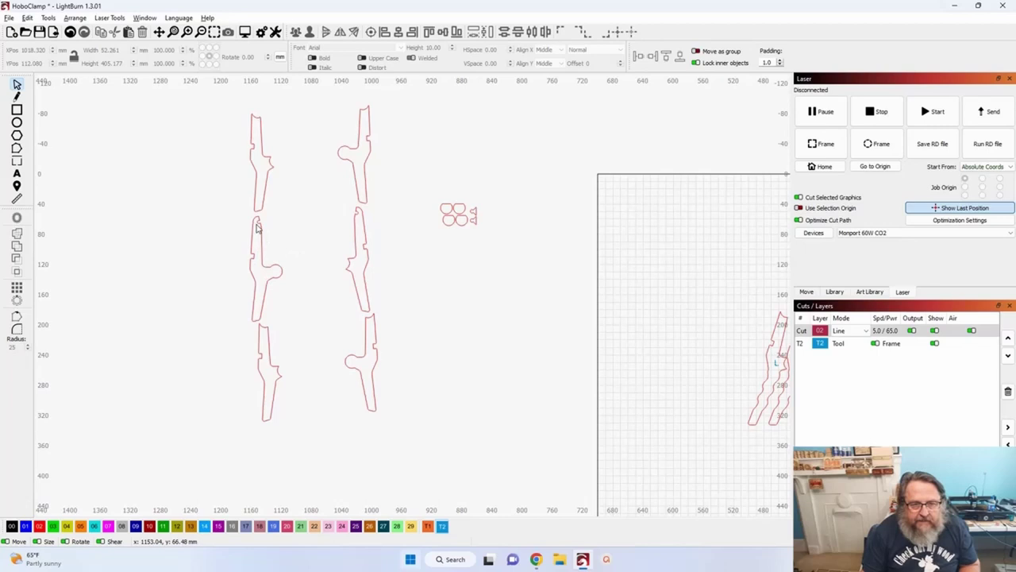
{"action": "scroll", "coordinate": [257, 228], "scroll_direction": "up", "scroll_amount": 2}
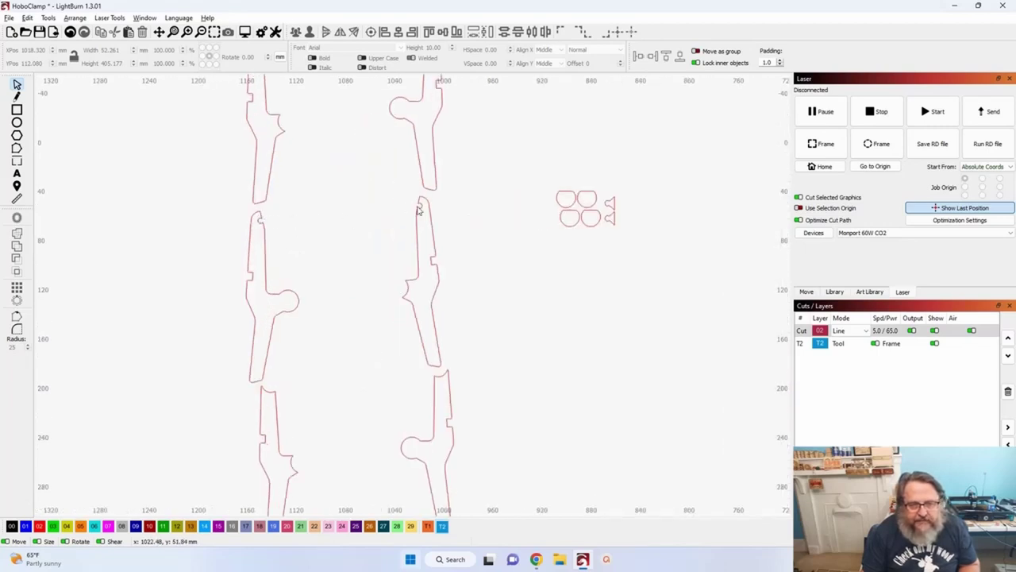
{"action": "scroll", "coordinate": [364, 241], "scroll_direction": "down", "scroll_amount": 2}
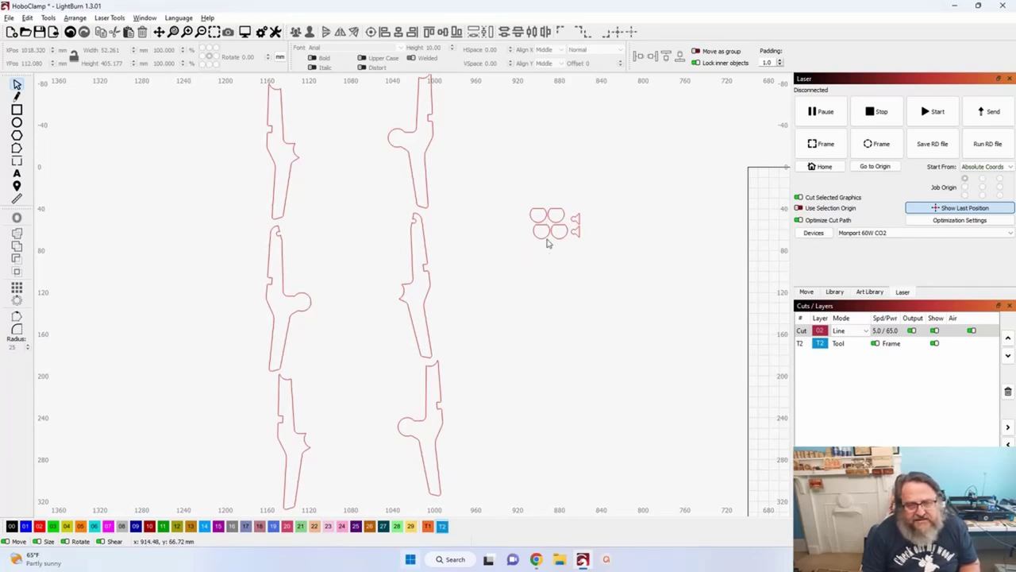
{"action": "left_click", "coordinate": [532, 214]}
{"action": "left_click", "coordinate": [583, 170]}
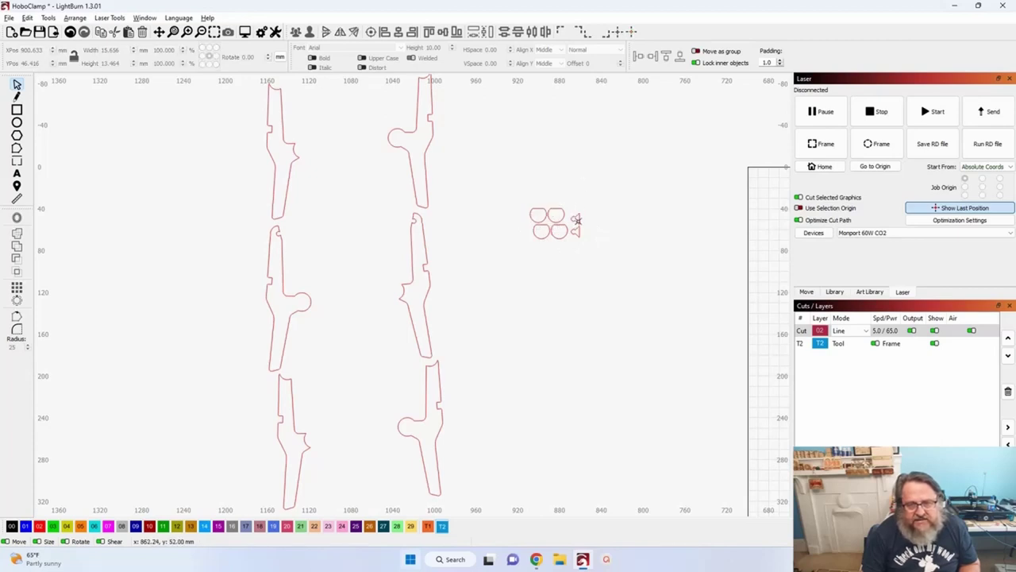
{"action": "left_click_drag", "start_coordinate": [578, 220], "coordinate": [282, 233]}
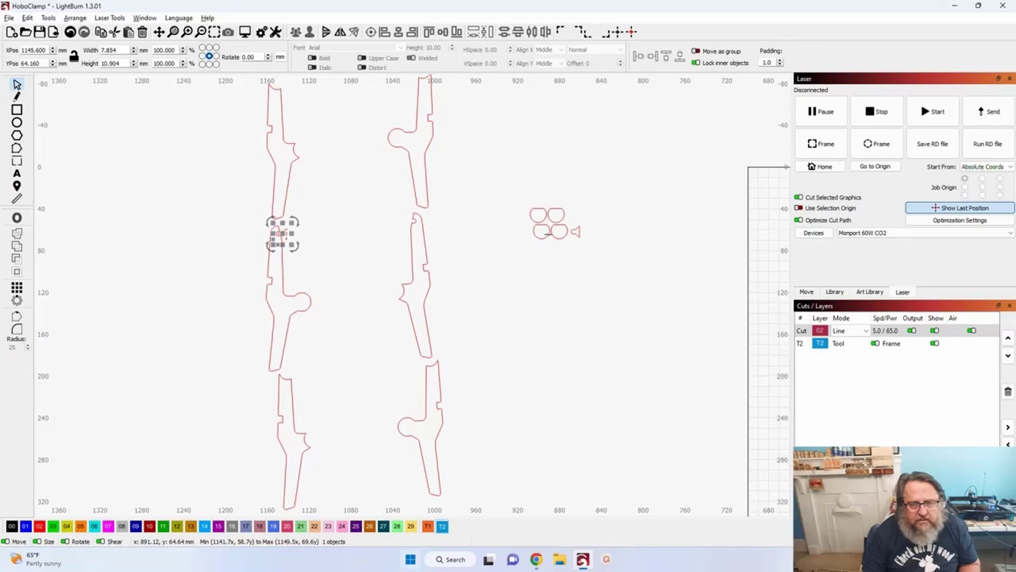
{"action": "left_click_drag", "start_coordinate": [547, 232], "coordinate": [334, 241]}
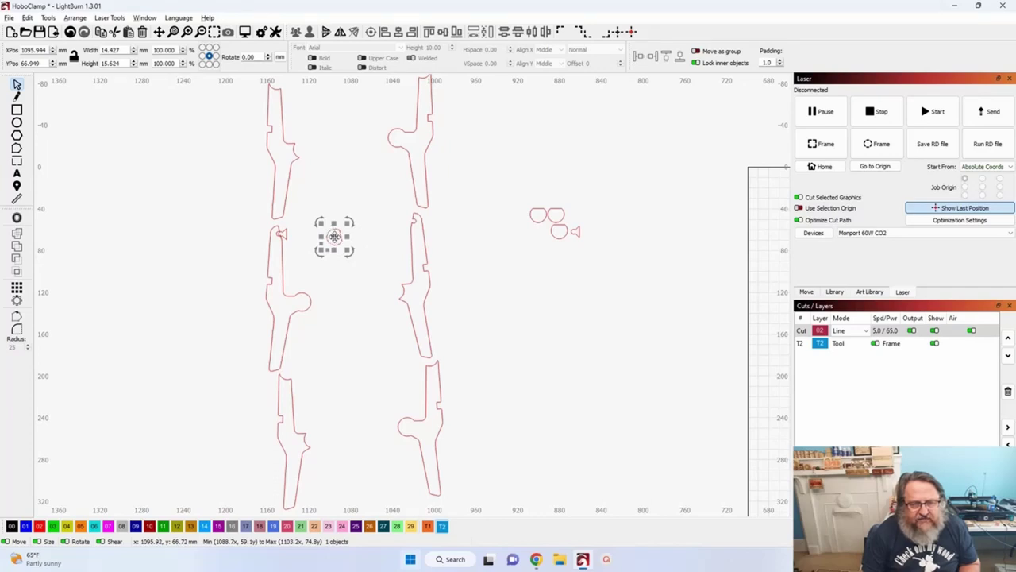
{"action": "left_click_drag", "start_coordinate": [334, 239], "coordinate": [536, 249]}
Step: Select the small triangular piece and nudge it on the handle part
{"action": "scroll", "coordinate": [284, 266], "scroll_direction": "up", "scroll_amount": 6}
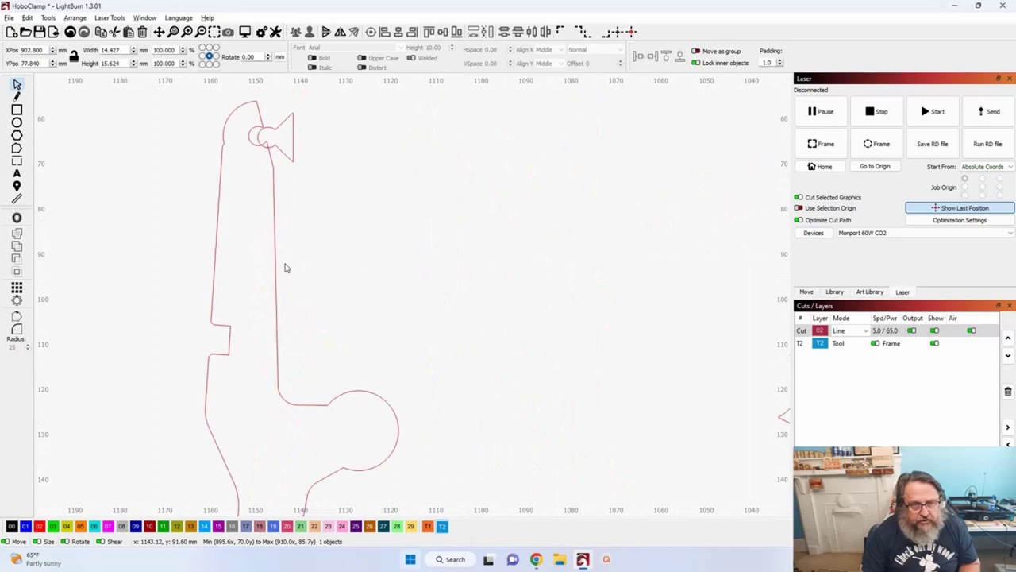
{"action": "scroll", "coordinate": [286, 267], "scroll_direction": "down", "scroll_amount": 3}
{"action": "scroll", "coordinate": [419, 310], "scroll_direction": "up", "scroll_amount": 3}
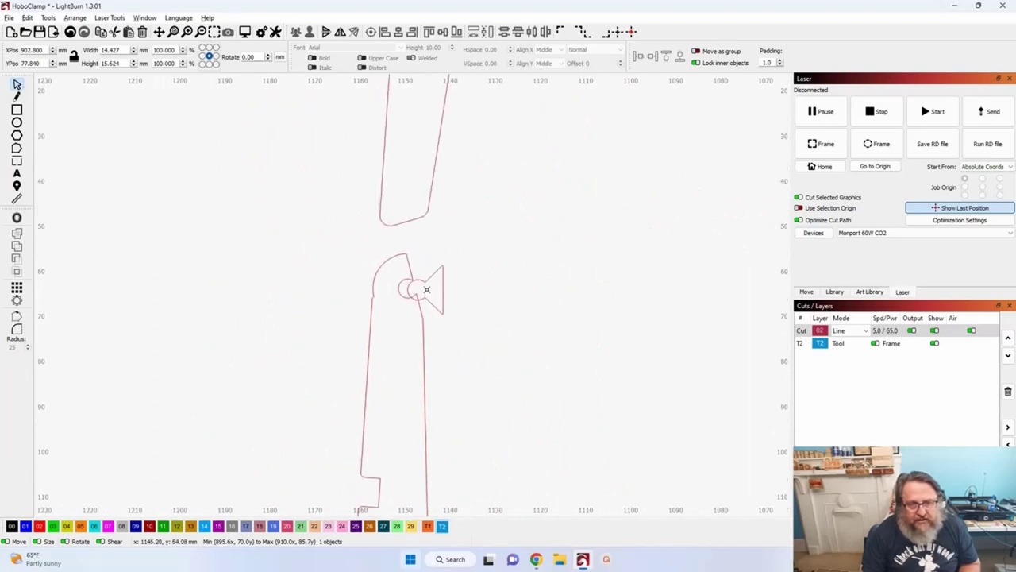
{"action": "key", "text": "Escape"}
{"action": "left_click", "coordinate": [427, 281]}
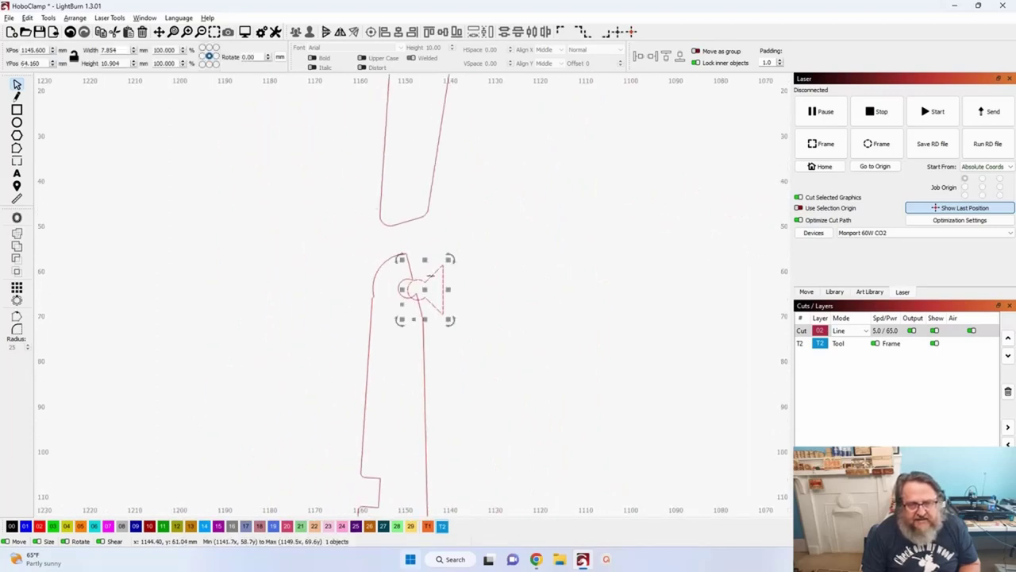
{"action": "left_click_drag", "start_coordinate": [426, 295], "coordinate": [417, 291]}
Step: Pull the triangle off the handle into the gap between the two columns, then deselect it
{"action": "scroll", "coordinate": [417, 290], "scroll_direction": "down", "scroll_amount": 5}
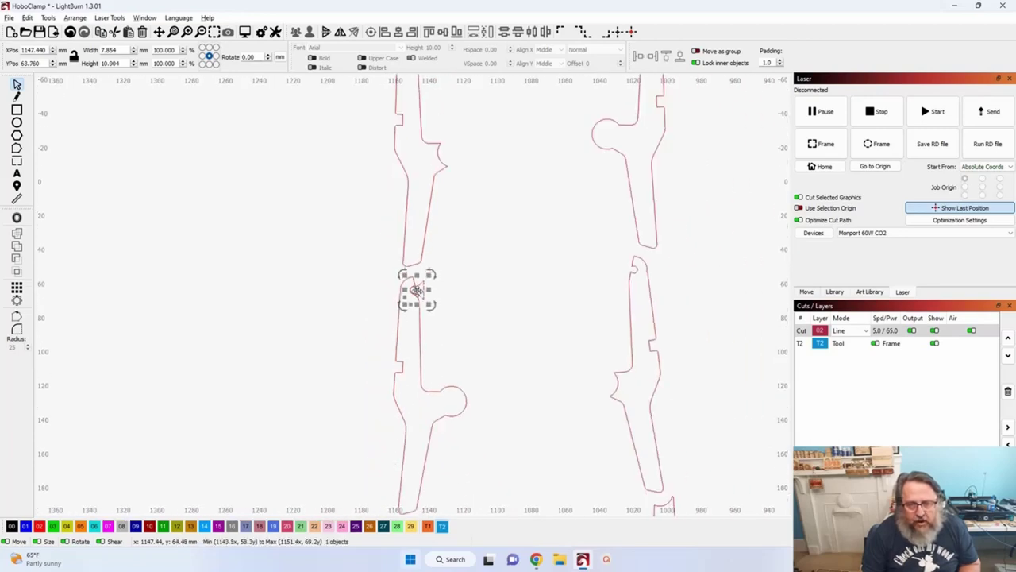
{"action": "scroll", "coordinate": [417, 291], "scroll_direction": "up", "scroll_amount": 2}
{"action": "scroll", "coordinate": [444, 302], "scroll_direction": "down", "scroll_amount": 6}
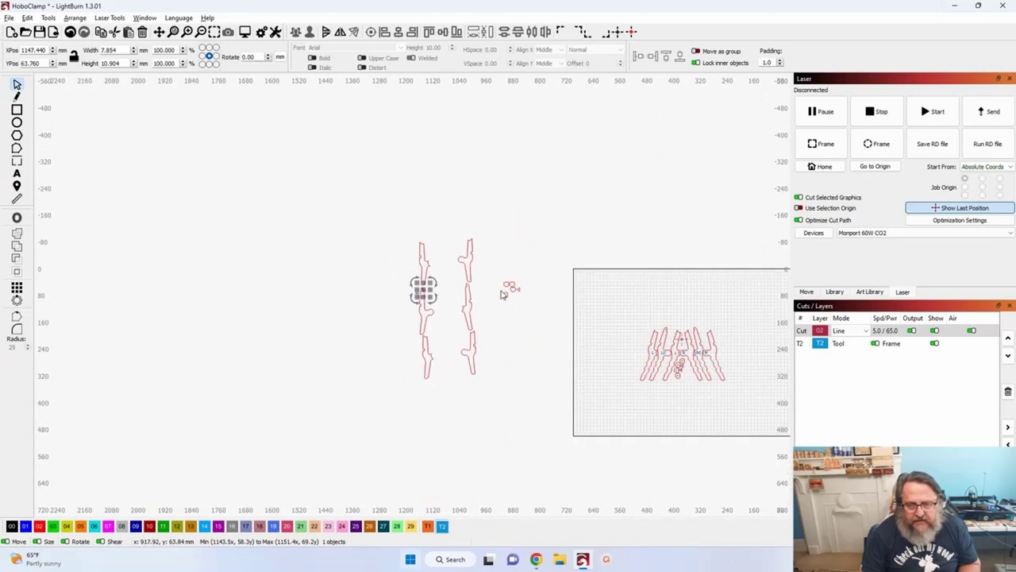
{"action": "scroll", "coordinate": [399, 289], "scroll_direction": "up", "scroll_amount": 5}
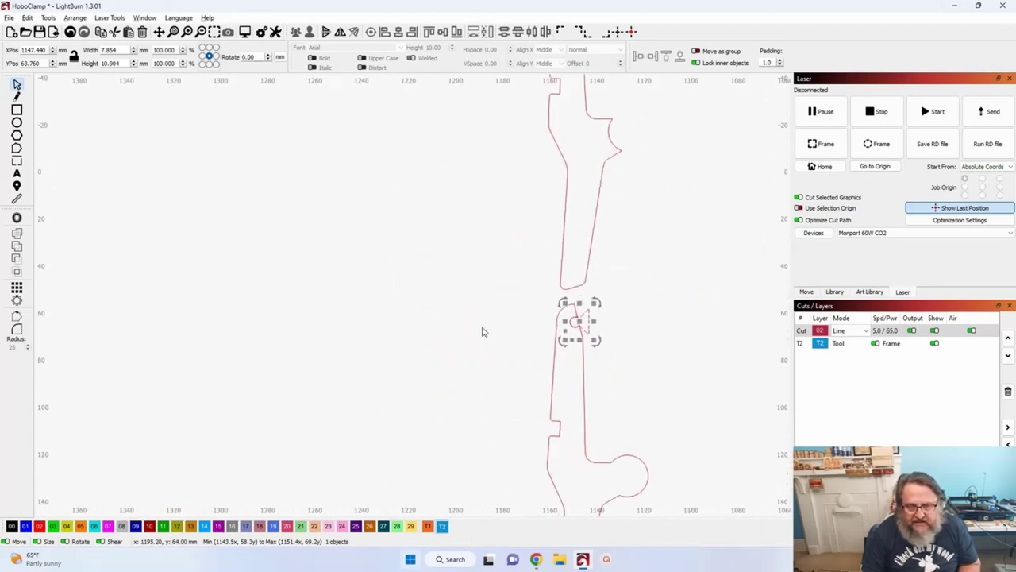
{"action": "scroll", "coordinate": [490, 340], "scroll_direction": "up", "scroll_amount": 3}
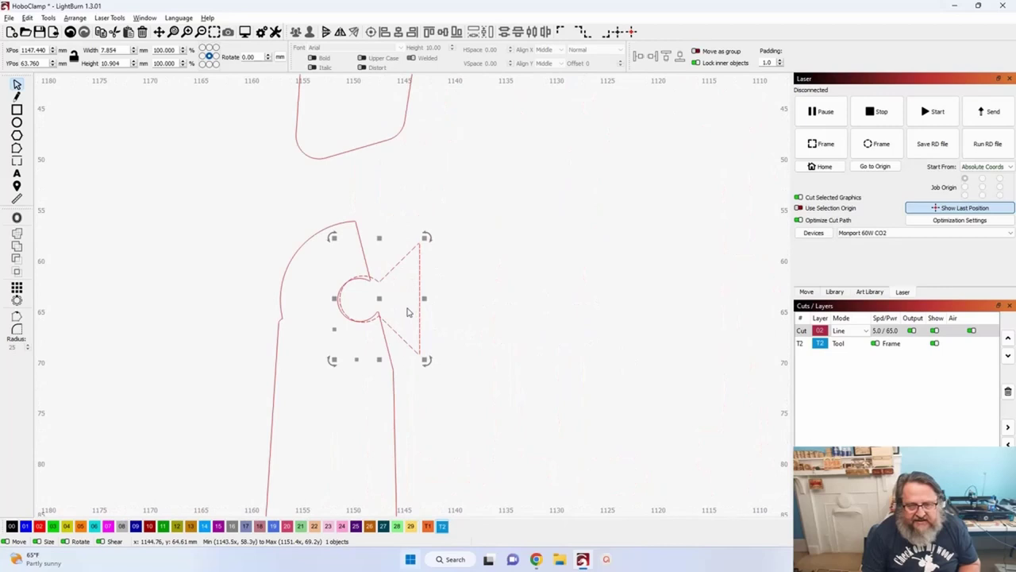
{"action": "scroll", "coordinate": [394, 313], "scroll_direction": "up", "scroll_amount": 2}
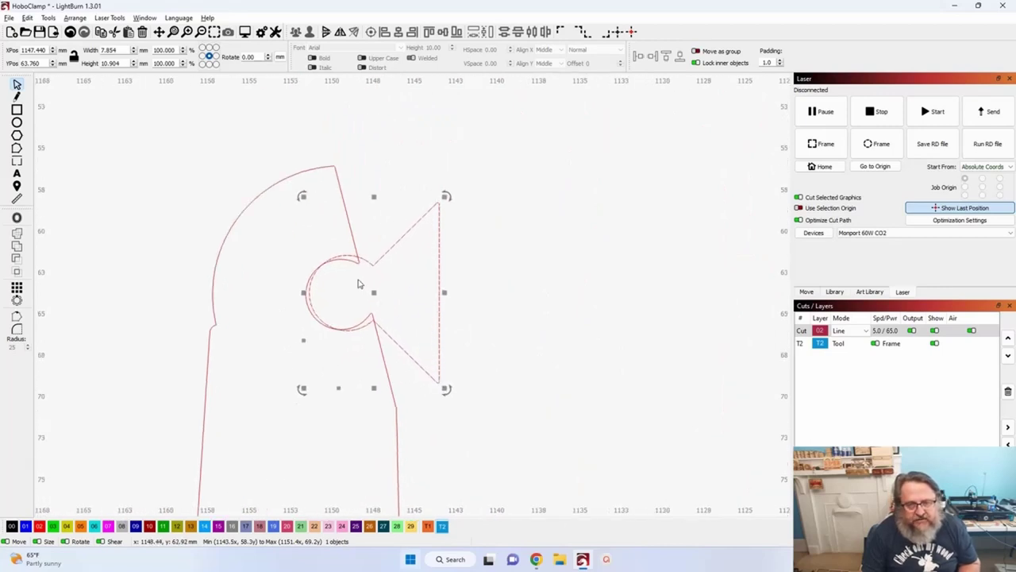
{"action": "left_click_drag", "start_coordinate": [373, 296], "coordinate": [498, 289]}
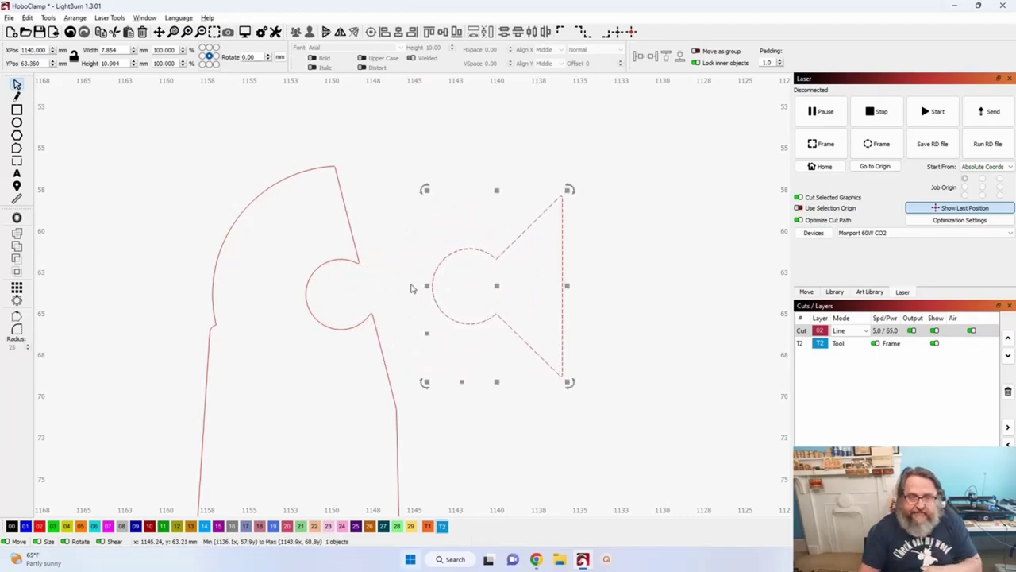
{"action": "scroll", "coordinate": [412, 289], "scroll_direction": "down", "scroll_amount": 6}
{"action": "scroll", "coordinate": [412, 304], "scroll_direction": "up", "scroll_amount": 2}
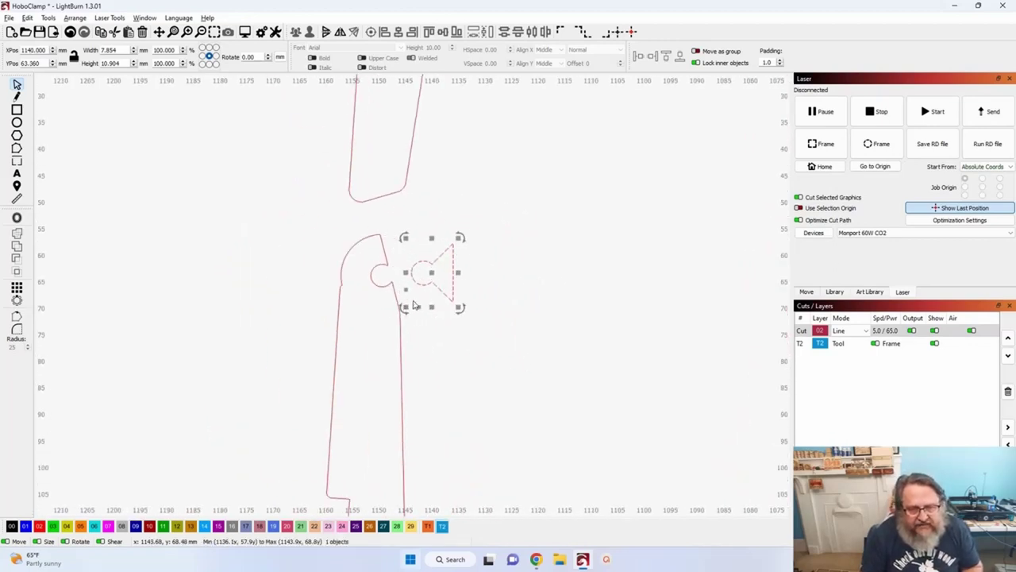
{"action": "scroll", "coordinate": [413, 304], "scroll_direction": "up", "scroll_amount": 3}
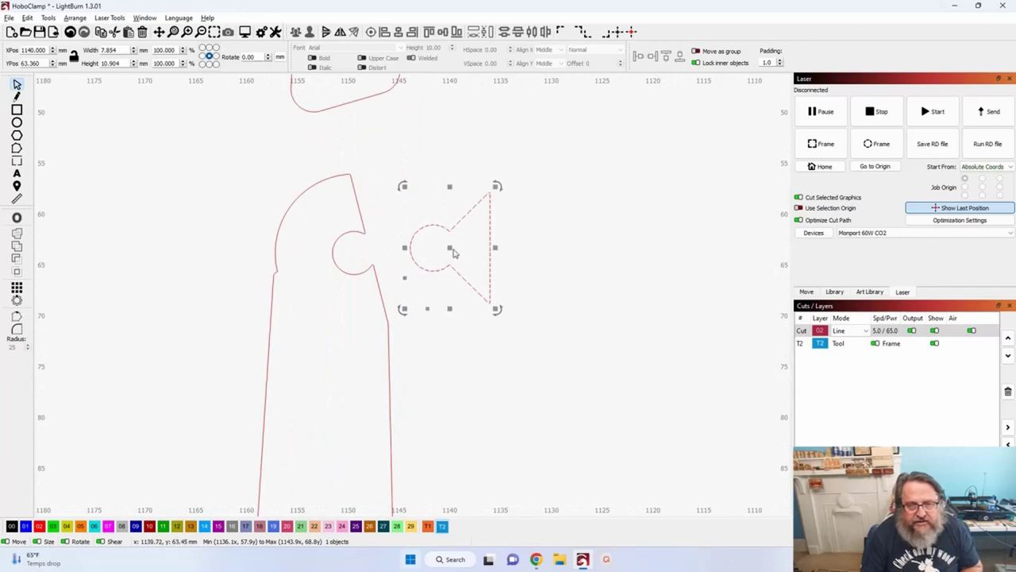
{"action": "left_click_drag", "start_coordinate": [454, 252], "coordinate": [499, 252]}
{"action": "scroll", "coordinate": [373, 256], "scroll_direction": "down", "scroll_amount": 3}
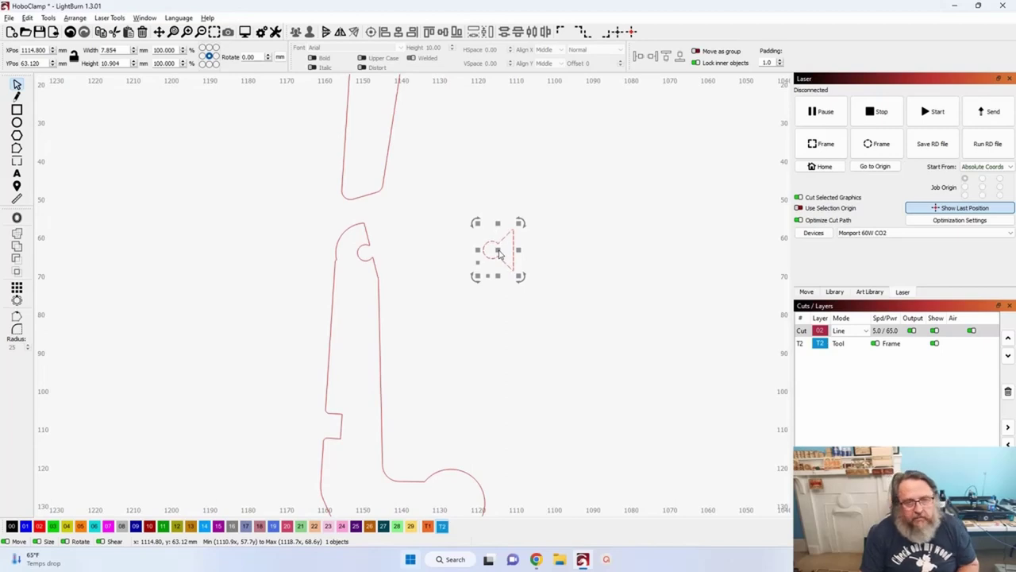
{"action": "scroll", "coordinate": [498, 250], "scroll_direction": "down", "scroll_amount": 5}
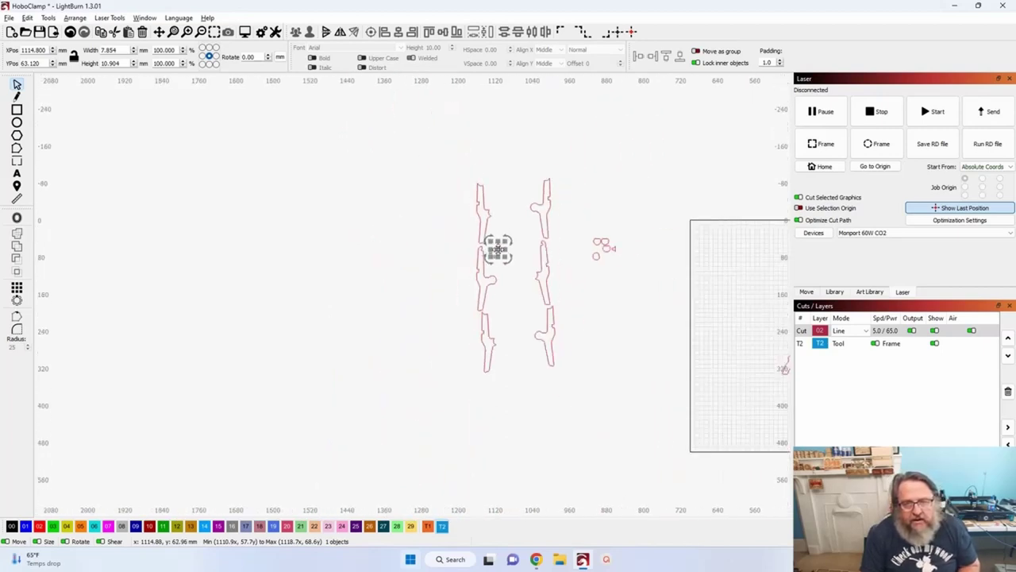
{"action": "scroll", "coordinate": [500, 284], "scroll_direction": "up", "scroll_amount": 2}
{"action": "left_click", "coordinate": [499, 284]}
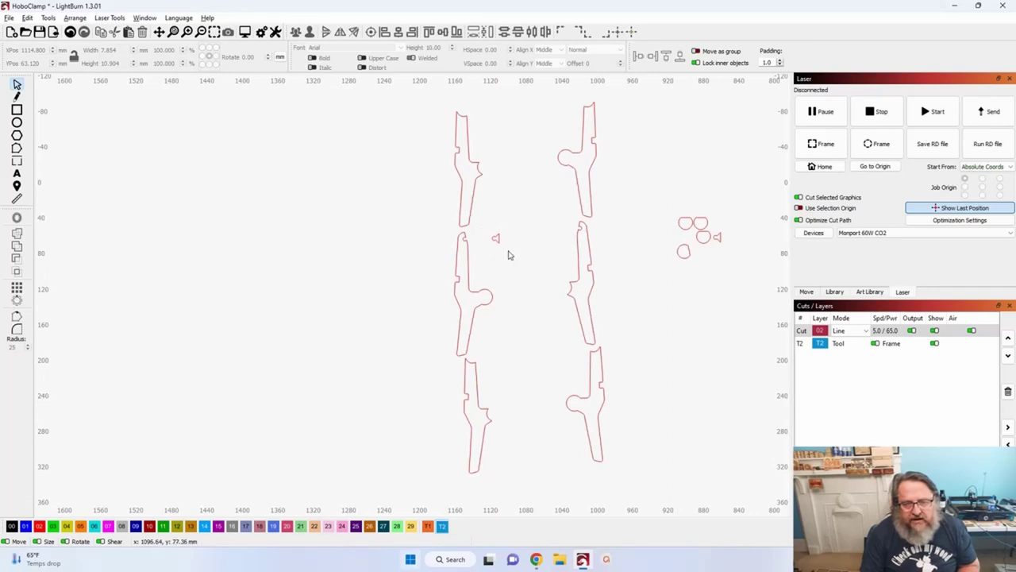
{"action": "left_click", "coordinate": [495, 238]}
{"action": "left_click_drag", "start_coordinate": [495, 238], "coordinate": [672, 238]}
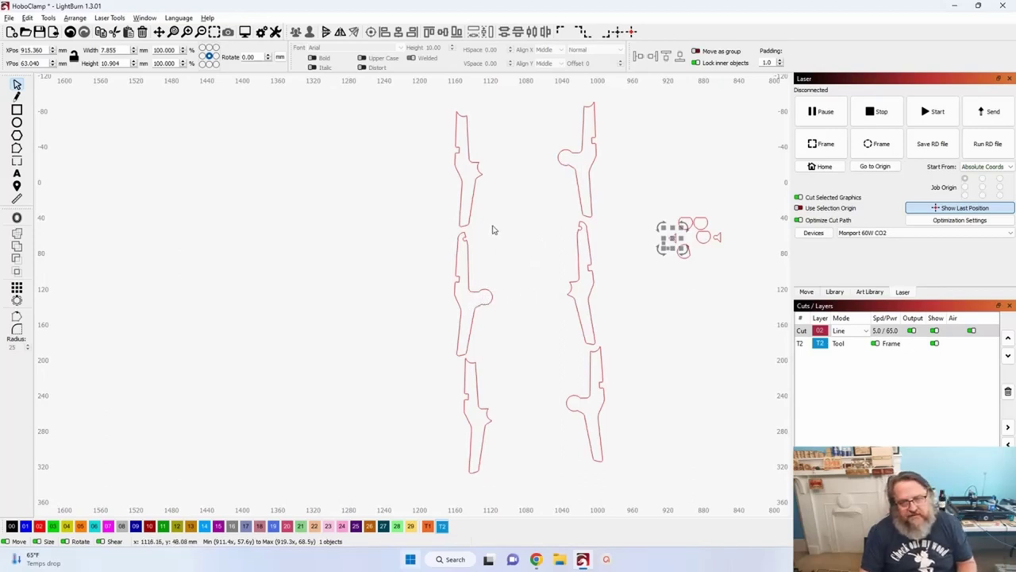
{"action": "left_click", "coordinate": [442, 108]}
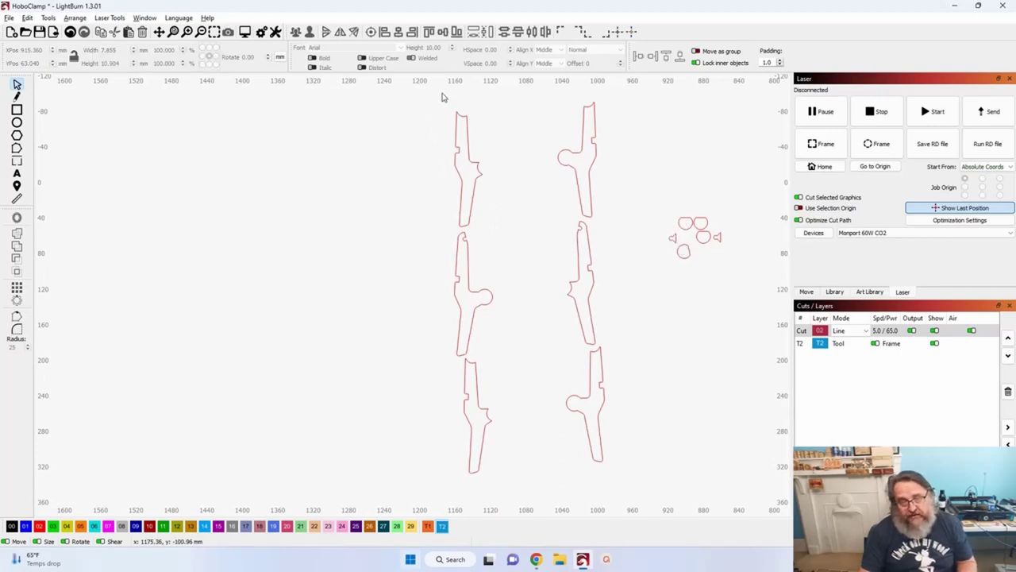
{"action": "left_click_drag", "start_coordinate": [443, 96], "coordinate": [545, 497]}
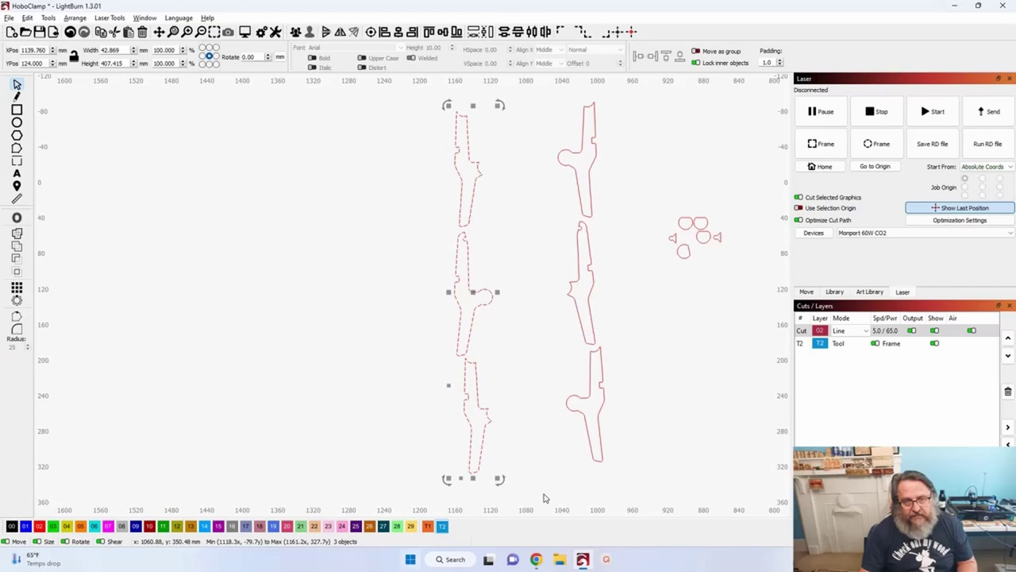
{"action": "left_click_drag", "start_coordinate": [539, 87], "coordinate": [663, 489]}
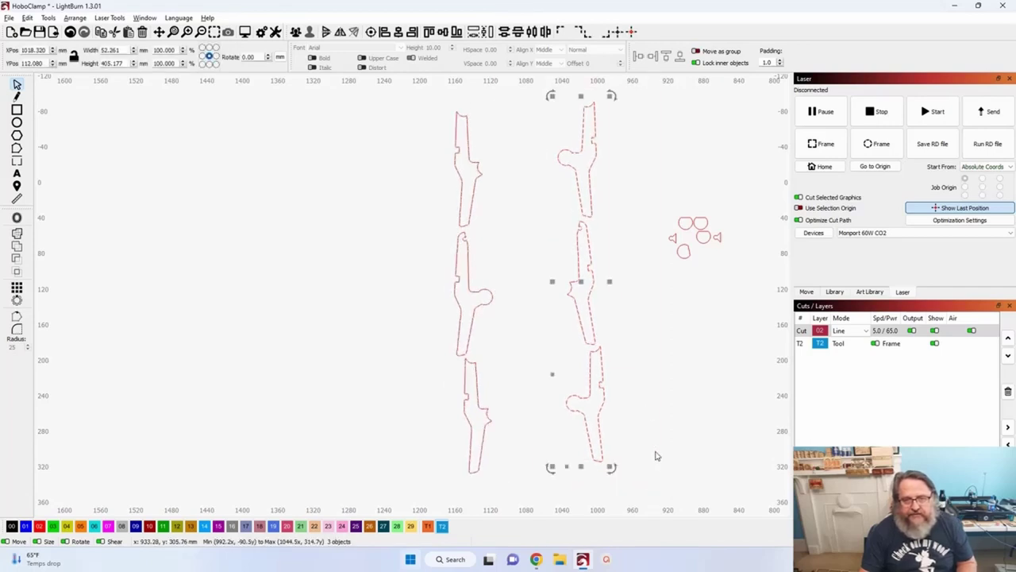
{"action": "left_click", "coordinate": [486, 266]}
{"action": "left_click", "coordinate": [467, 276]}
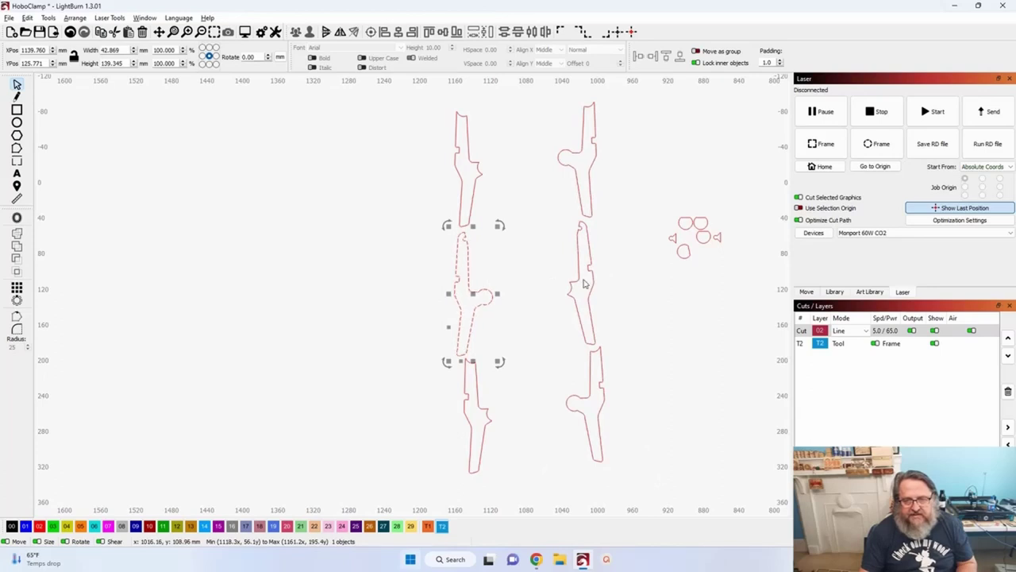
{"action": "left_click", "coordinate": [582, 284]}
{"action": "left_click", "coordinate": [585, 271]}
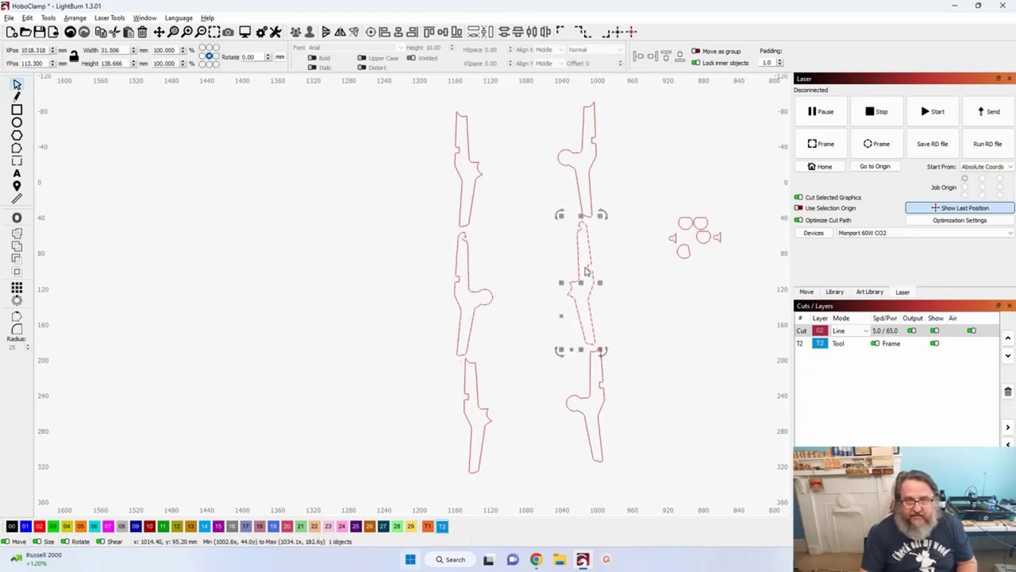
{"action": "scroll", "coordinate": [585, 271], "scroll_direction": "down", "scroll_amount": 2}
Step: Zoom in to inspect the L, LC, R, RC and P clamp parts, then open the File menu
{"action": "left_click_drag", "start_coordinate": [660, 322], "coordinate": [295, 288]}
{"action": "scroll", "coordinate": [321, 318], "scroll_direction": "down", "scroll_amount": 2}
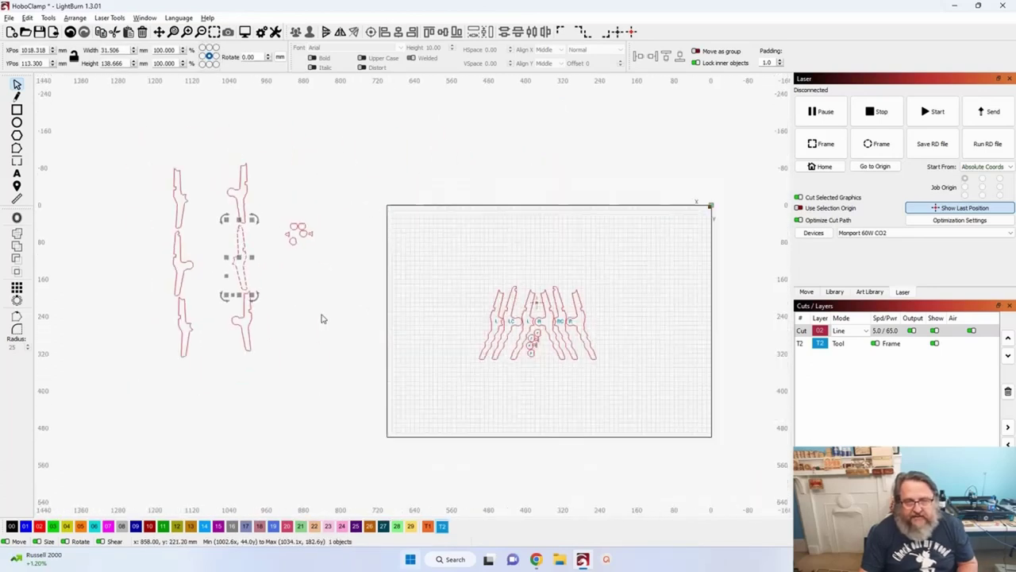
{"action": "scroll", "coordinate": [540, 352], "scroll_direction": "up", "scroll_amount": 5}
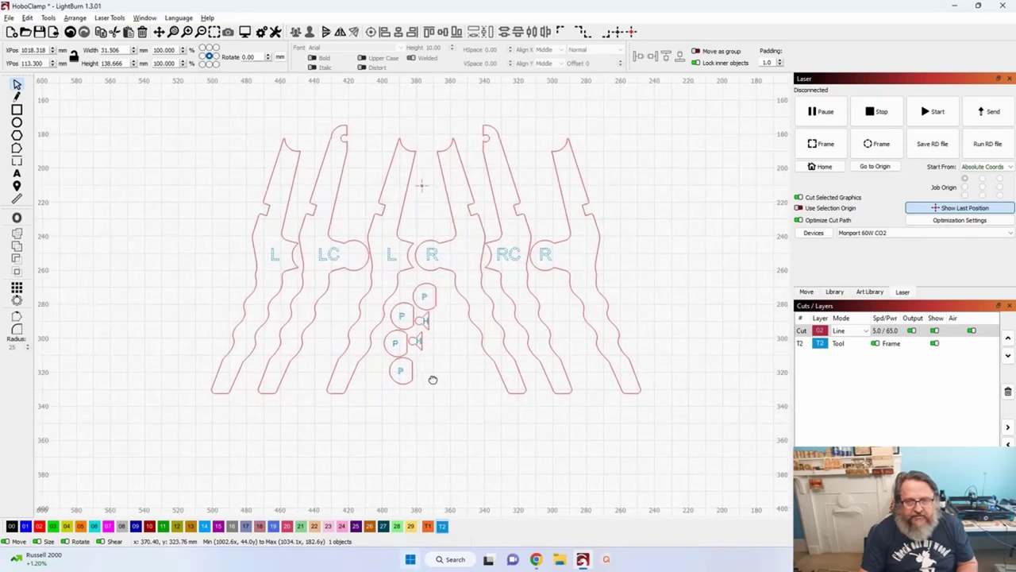
{"action": "scroll", "coordinate": [433, 380], "scroll_direction": "down", "scroll_amount": 1}
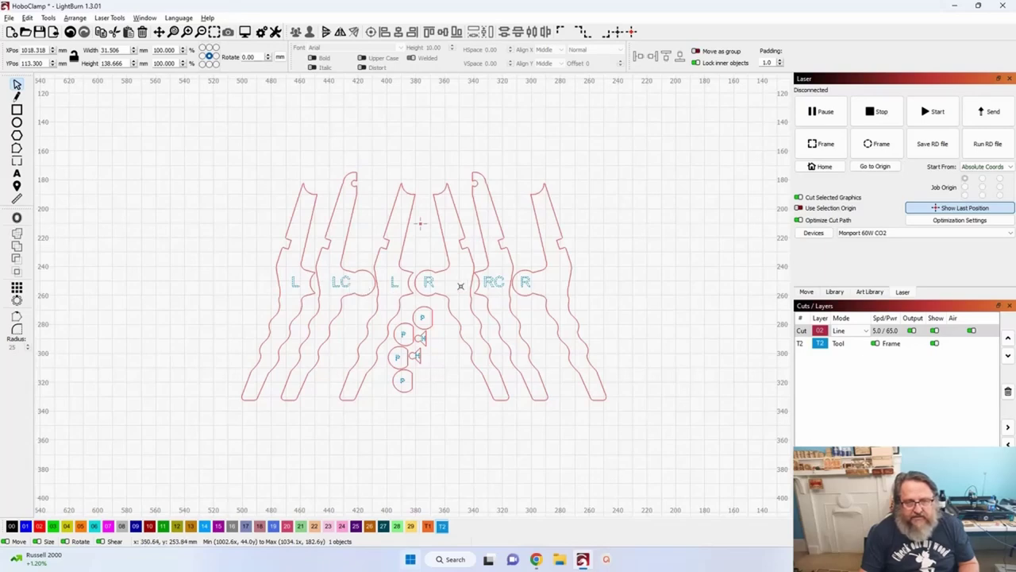
{"action": "scroll", "coordinate": [418, 337], "scroll_direction": "up", "scroll_amount": 4}
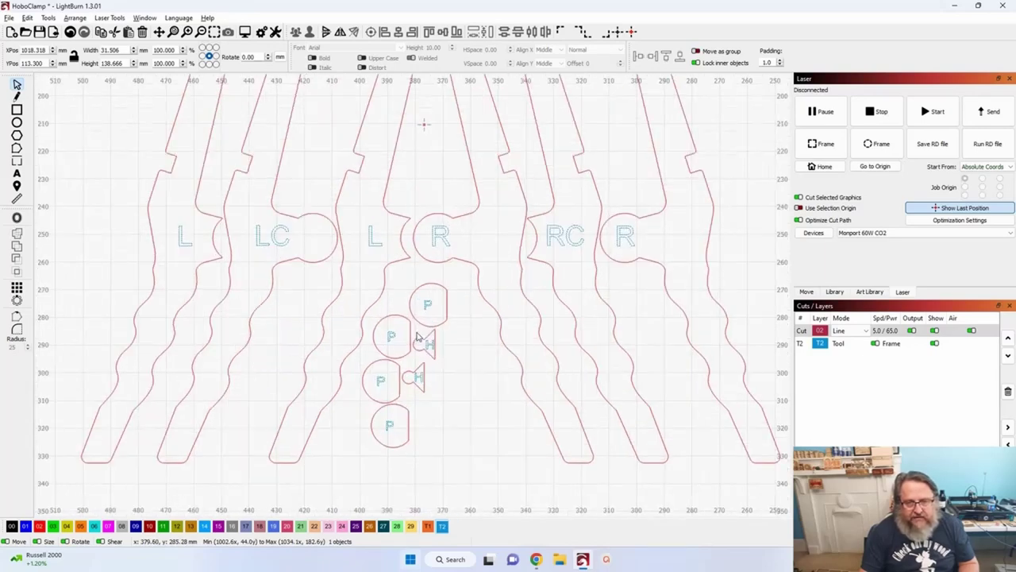
{"action": "scroll", "coordinate": [435, 351], "scroll_direction": "down", "scroll_amount": 4}
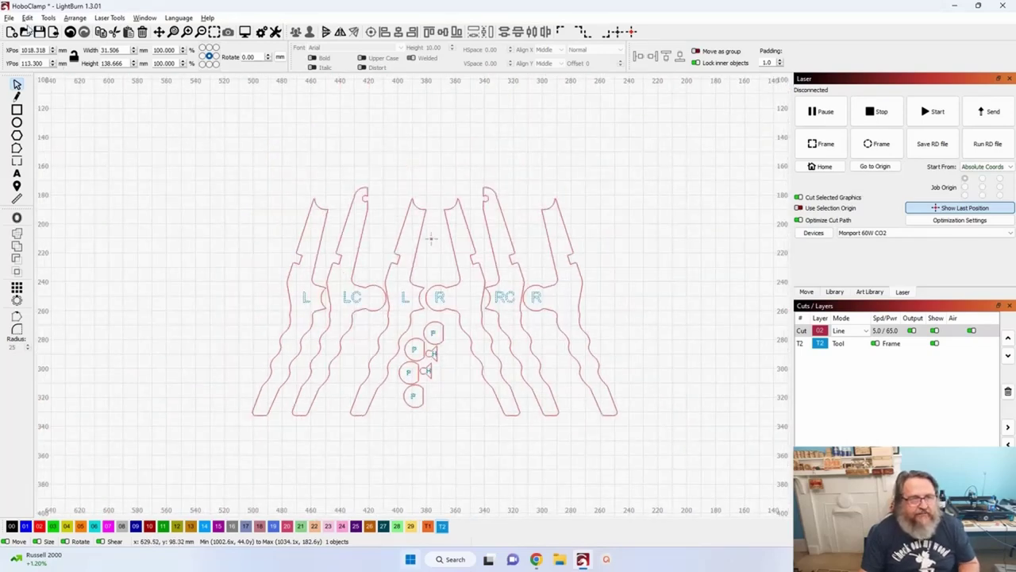
{"action": "left_click", "coordinate": [8, 19]}
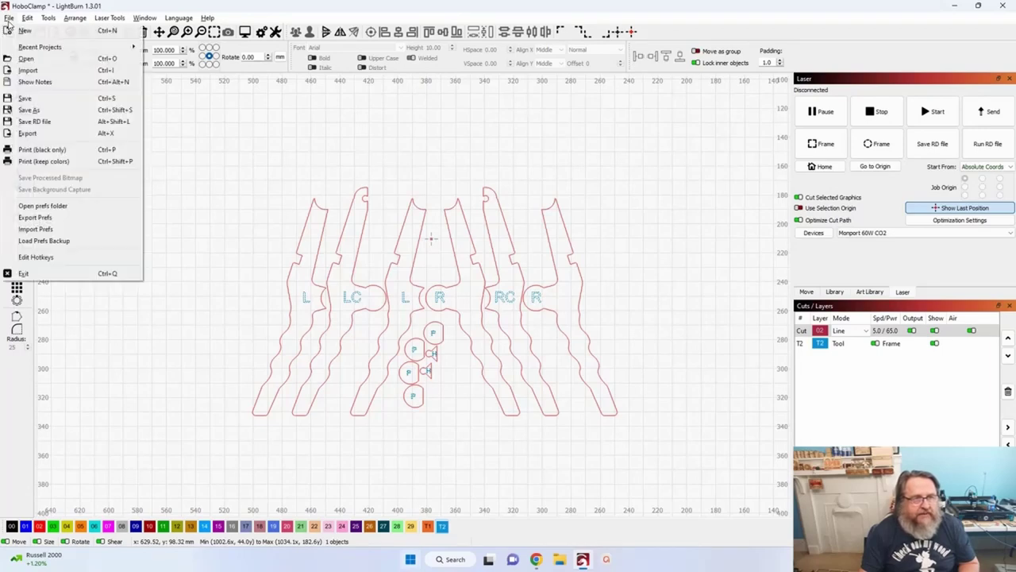
Step: Show the project notes, move them clear of the parts, and change 'band serve' to 'bands serve'
{"action": "left_click", "coordinate": [35, 82]}
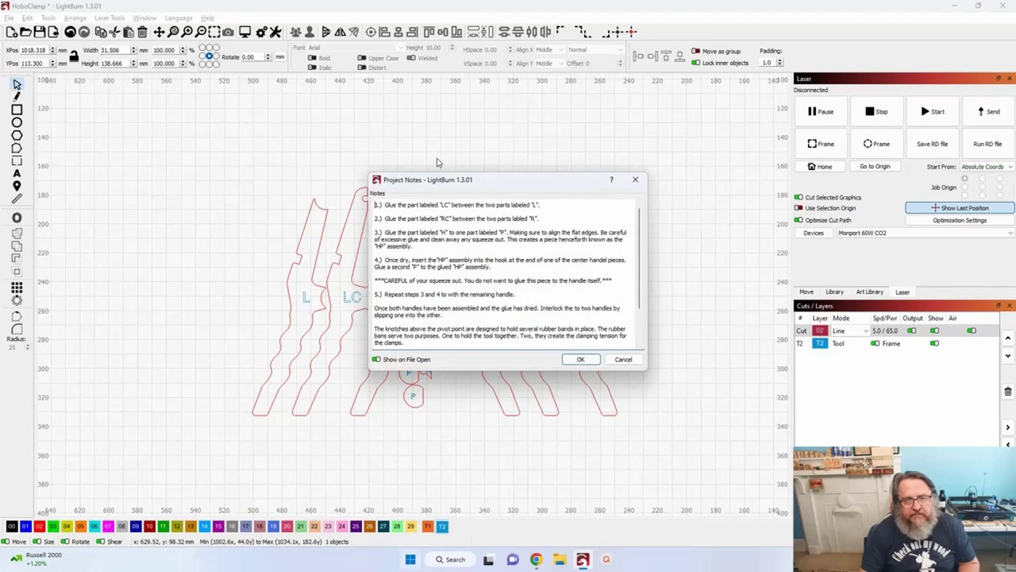
{"action": "left_click_drag", "start_coordinate": [512, 179], "coordinate": [465, 182]}
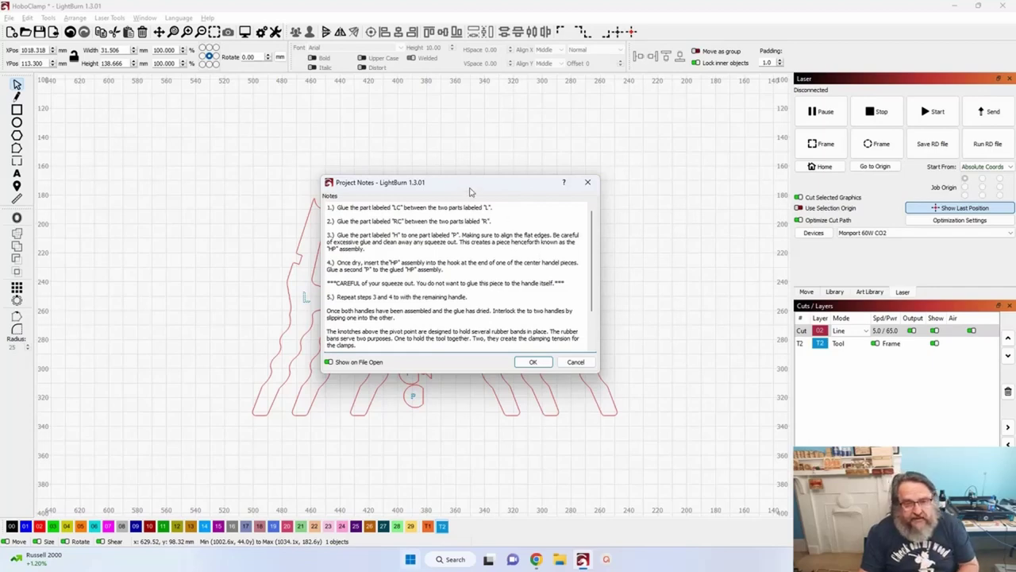
{"action": "left_click_drag", "start_coordinate": [470, 186], "coordinate": [679, 124]}
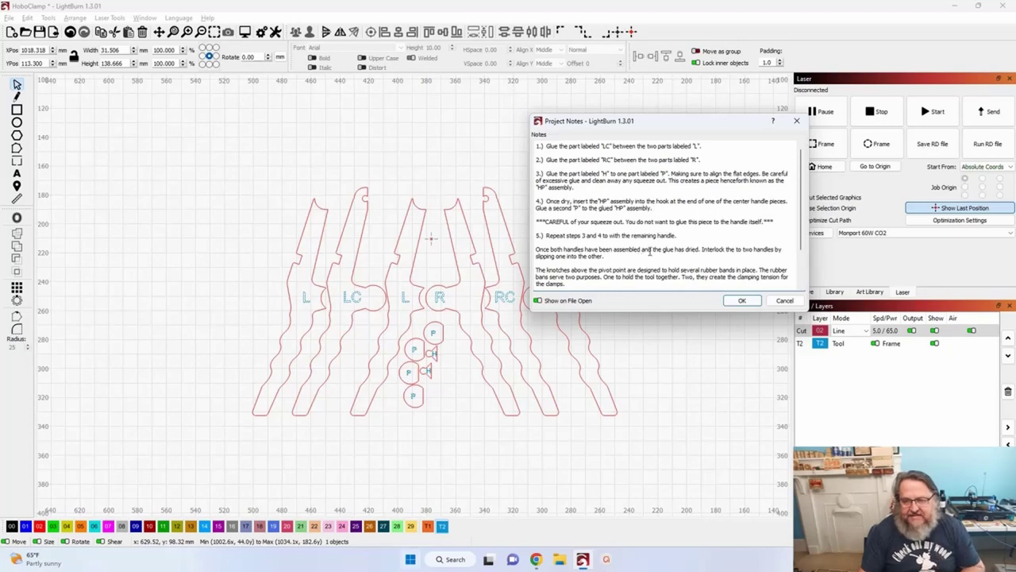
{"action": "scroll", "coordinate": [650, 243], "scroll_direction": "down", "scroll_amount": 2}
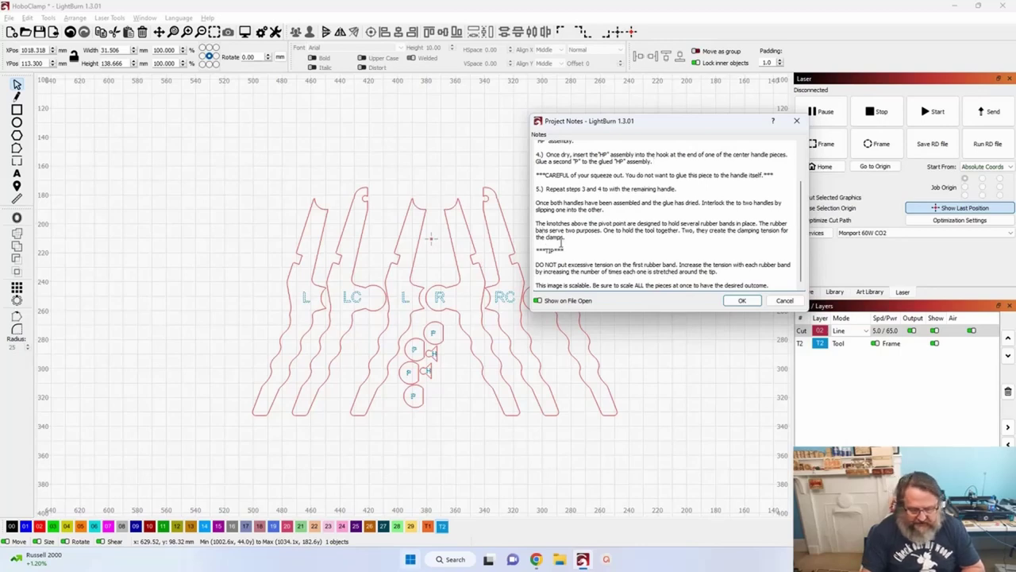
{"action": "type", "text": "s"}
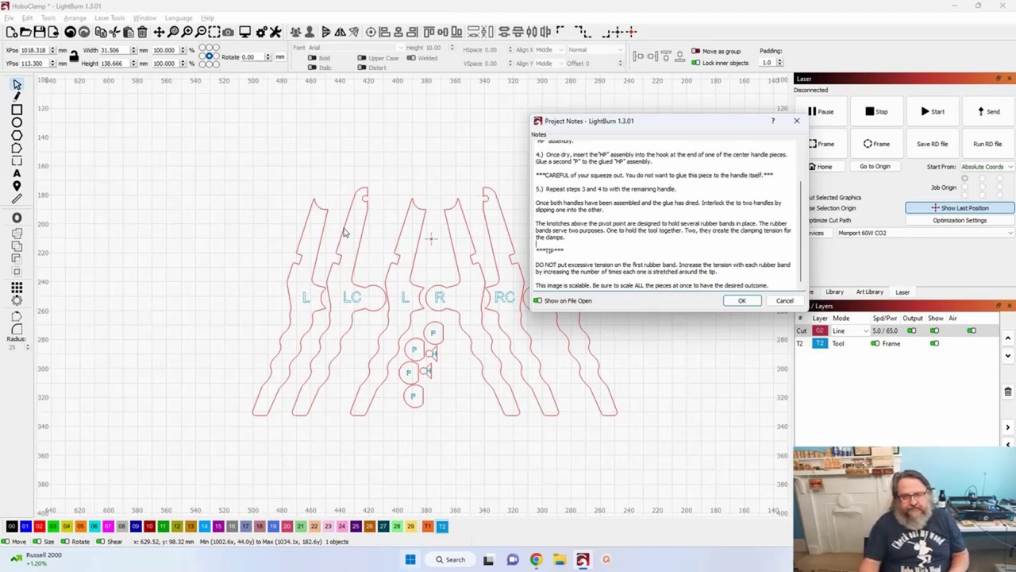
Step: Confirm the corrected Project Notes with OK so the clamp layout shows again
{"action": "left_click", "coordinate": [733, 304]}
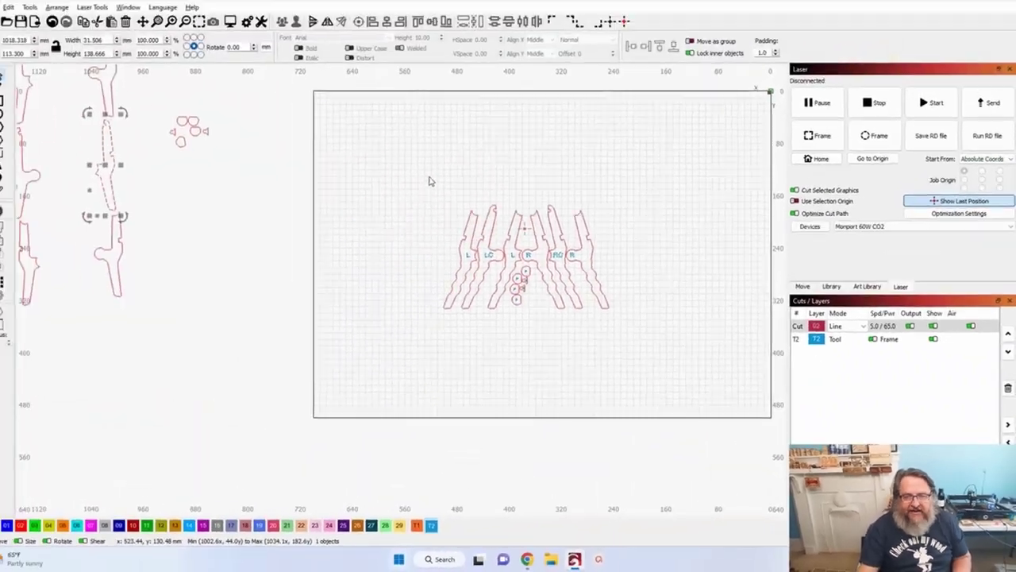
Step: Pan and zoom out to show the whole bed and the loose handle pieces
{"action": "left_click_drag", "start_coordinate": [429, 179], "coordinate": [363, 236]}
{"action": "scroll", "coordinate": [358, 211], "scroll_direction": "down", "scroll_amount": 3}
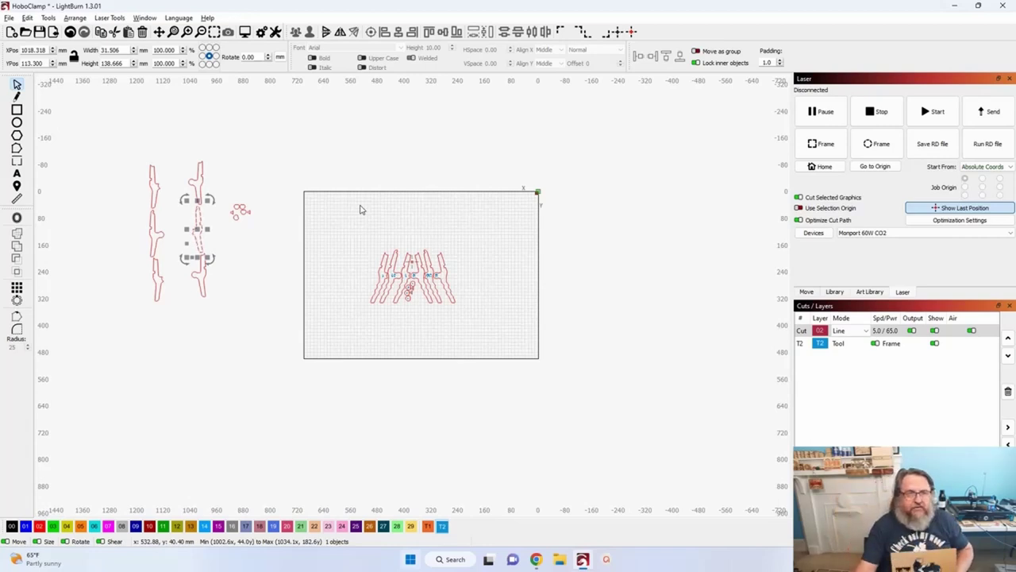
Step: Import the Hunter file from Jobs > Kawasaki Name onto the canvas
{"action": "left_click", "coordinate": [10, 18]}
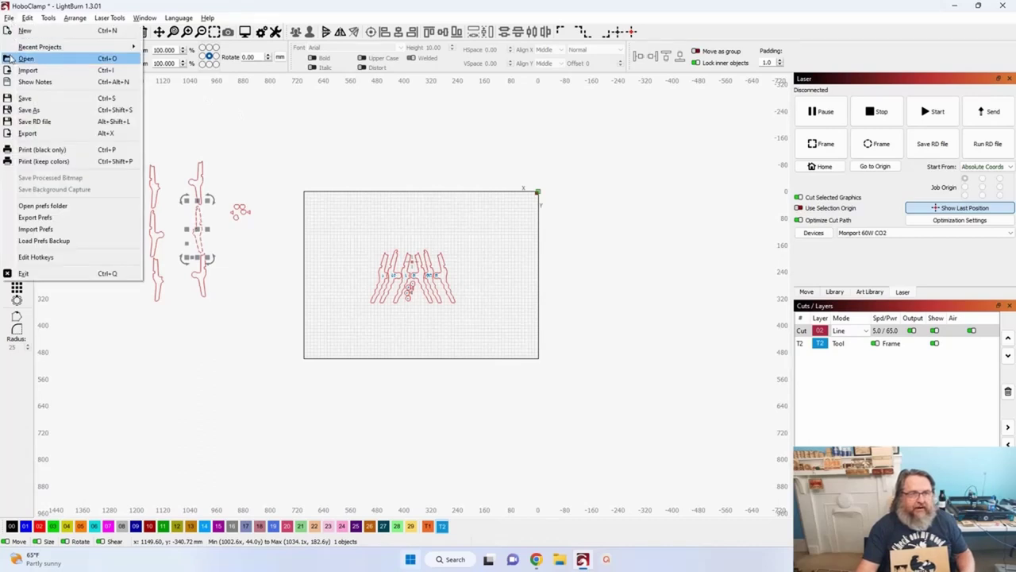
{"action": "mouse_move", "coordinate": [49, 19]}
{"action": "left_click", "coordinate": [315, 135]}
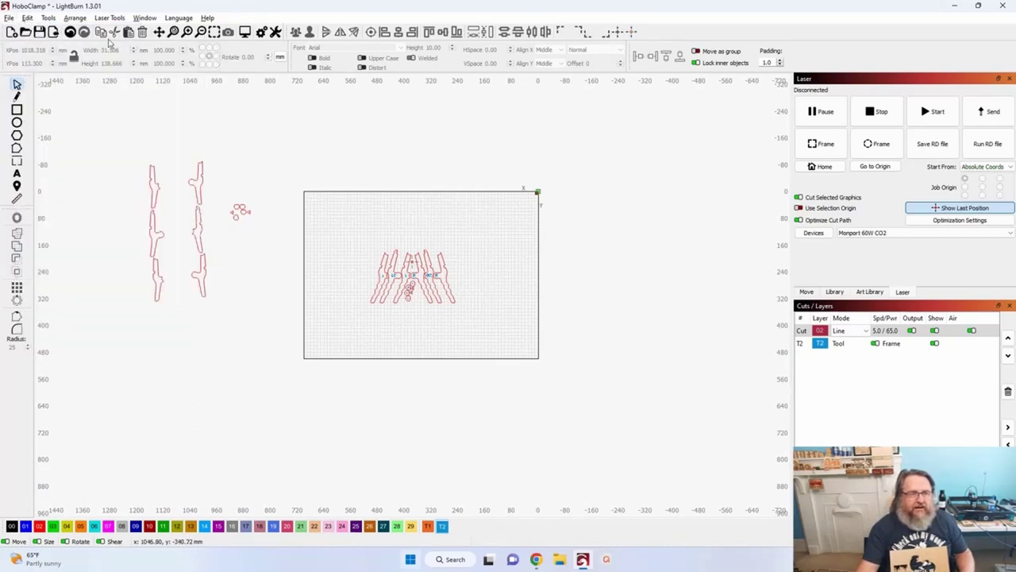
{"action": "left_click", "coordinate": [53, 33]}
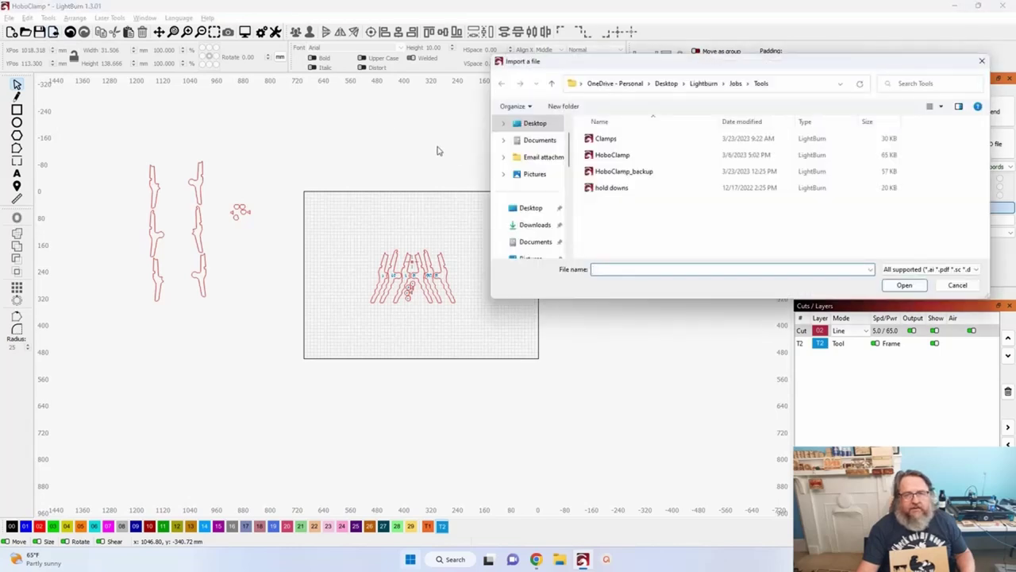
{"action": "left_click", "coordinate": [551, 83]}
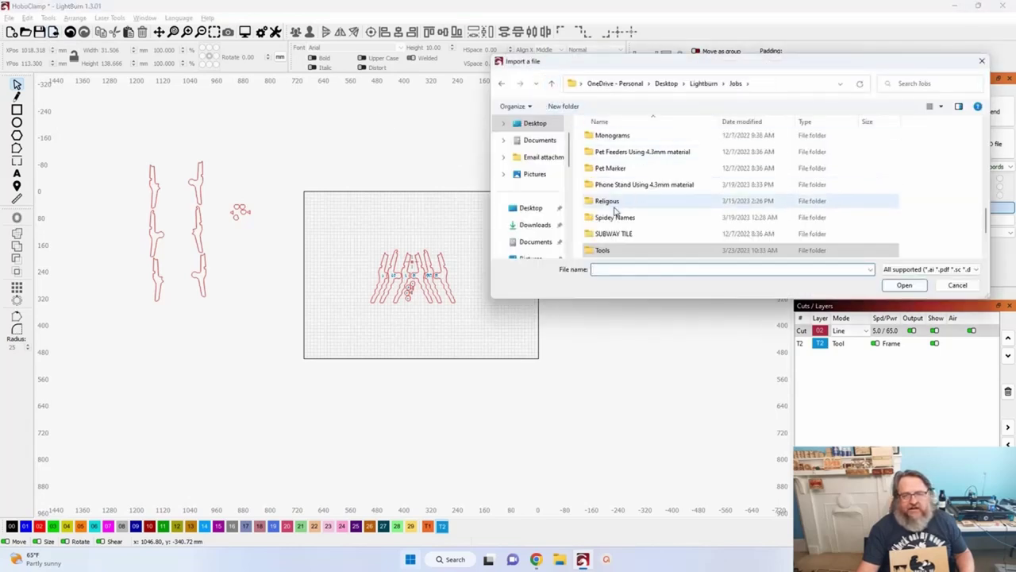
{"action": "scroll", "coordinate": [615, 210], "scroll_direction": "up", "scroll_amount": 4}
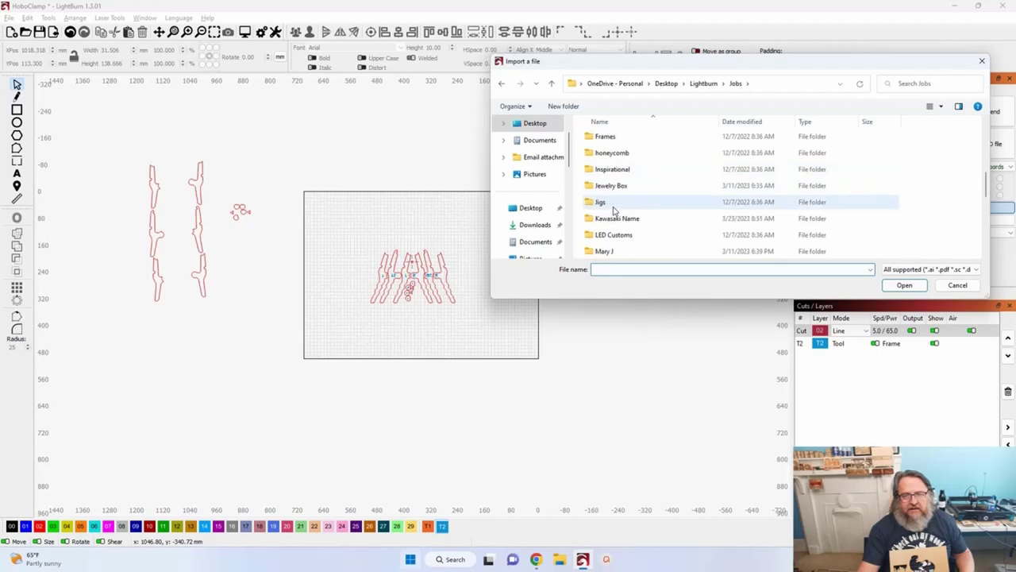
{"action": "double_click", "coordinate": [626, 220]}
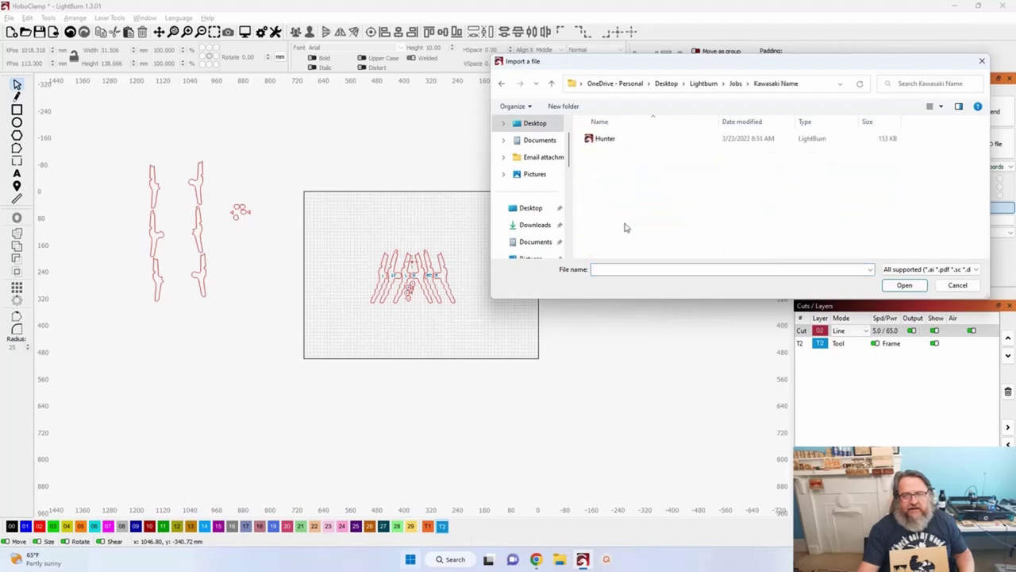
{"action": "left_click", "coordinate": [594, 143]}
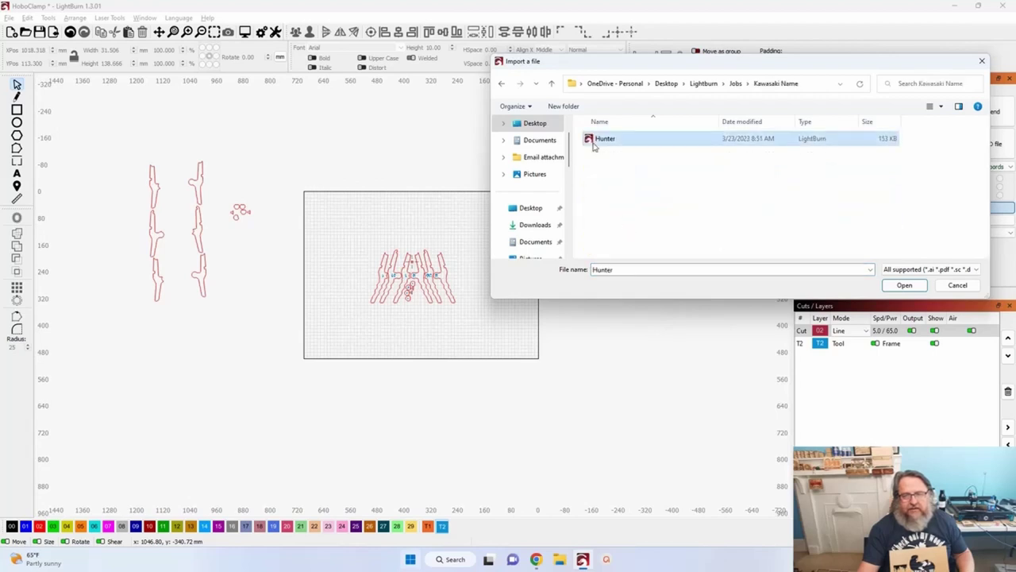
{"action": "left_click", "coordinate": [904, 285]}
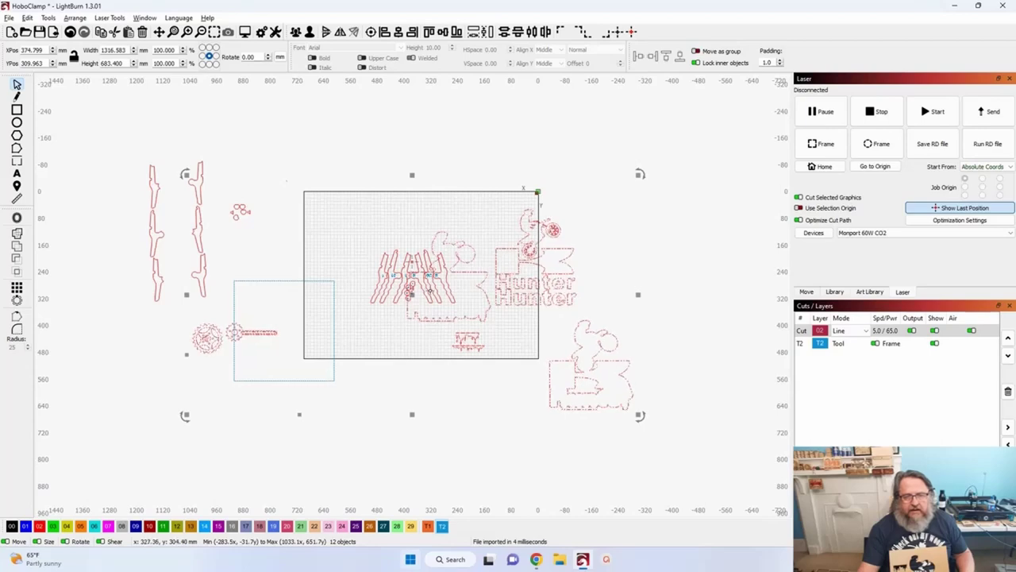
Step: Move the imported Hunter design off the bed, then shift the left biker design up and left
{"action": "left_click_drag", "start_coordinate": [449, 326], "coordinate": [686, 357]}
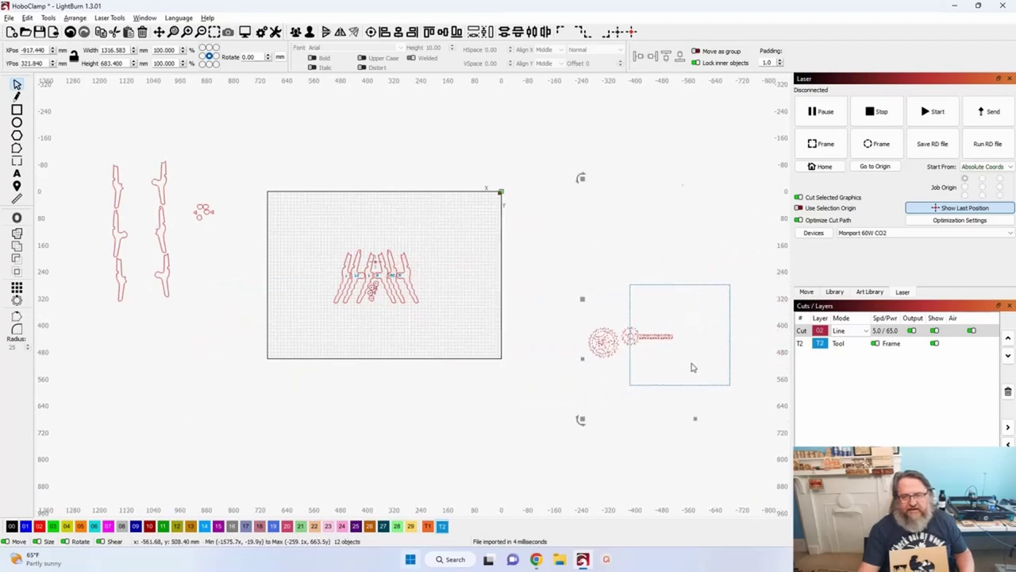
{"action": "scroll", "coordinate": [198, 340], "scroll_direction": "right", "scroll_amount": 10}
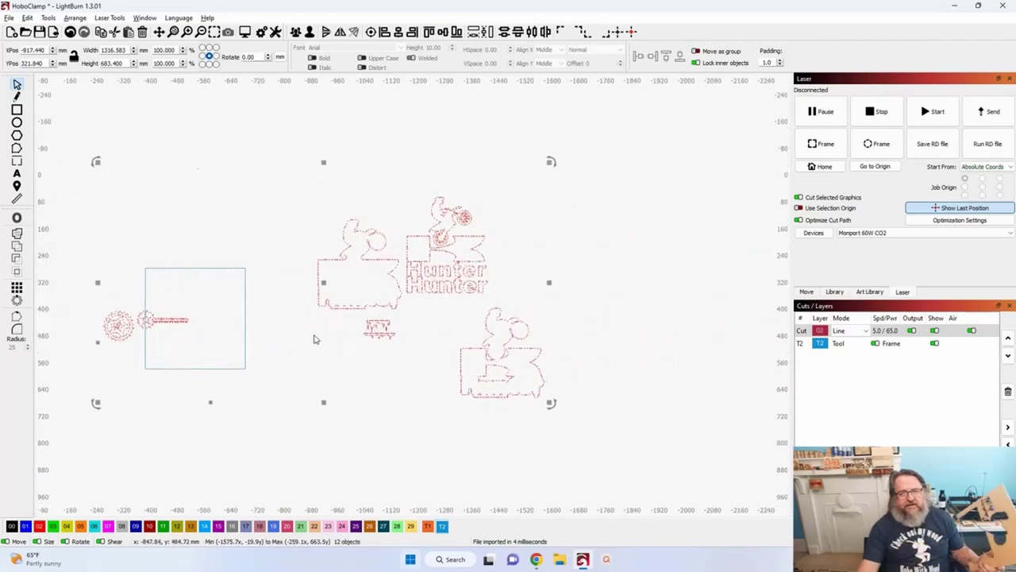
{"action": "scroll", "coordinate": [363, 298], "scroll_direction": "up", "scroll_amount": 2}
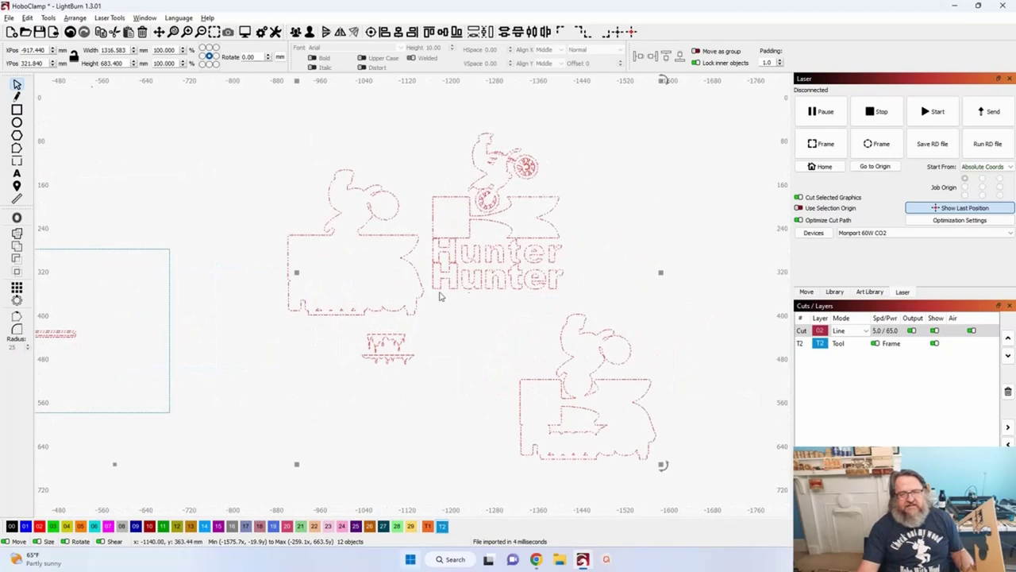
{"action": "left_click", "coordinate": [346, 256]}
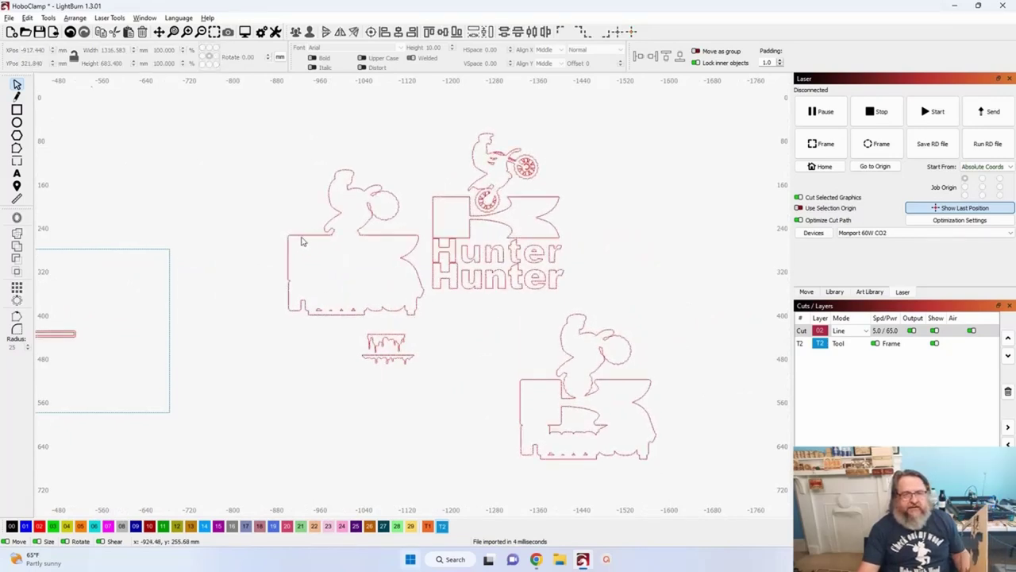
{"action": "left_click", "coordinate": [349, 247]}
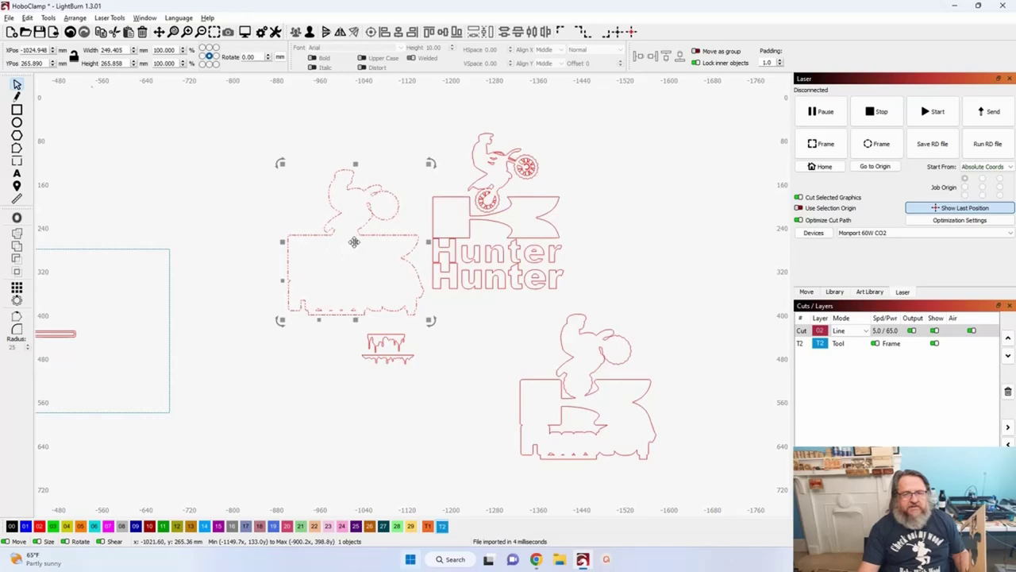
{"action": "left_click_drag", "start_coordinate": [355, 247], "coordinate": [270, 169]}
Step: Draw a square rectangle above the work area
{"action": "scroll", "coordinate": [218, 154], "scroll_direction": "down", "scroll_amount": 5}
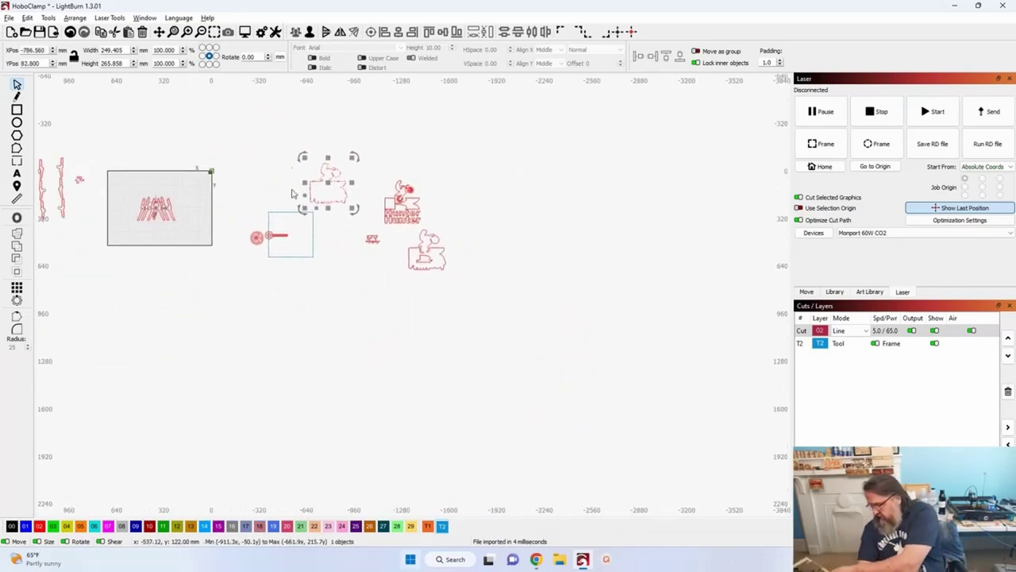
{"action": "scroll", "coordinate": [270, 168], "scroll_direction": "down", "scroll_amount": 1}
{"action": "scroll", "coordinate": [204, 148], "scroll_direction": "up", "scroll_amount": 2}
{"action": "scroll", "coordinate": [204, 148], "scroll_direction": "left", "scroll_amount": 2}
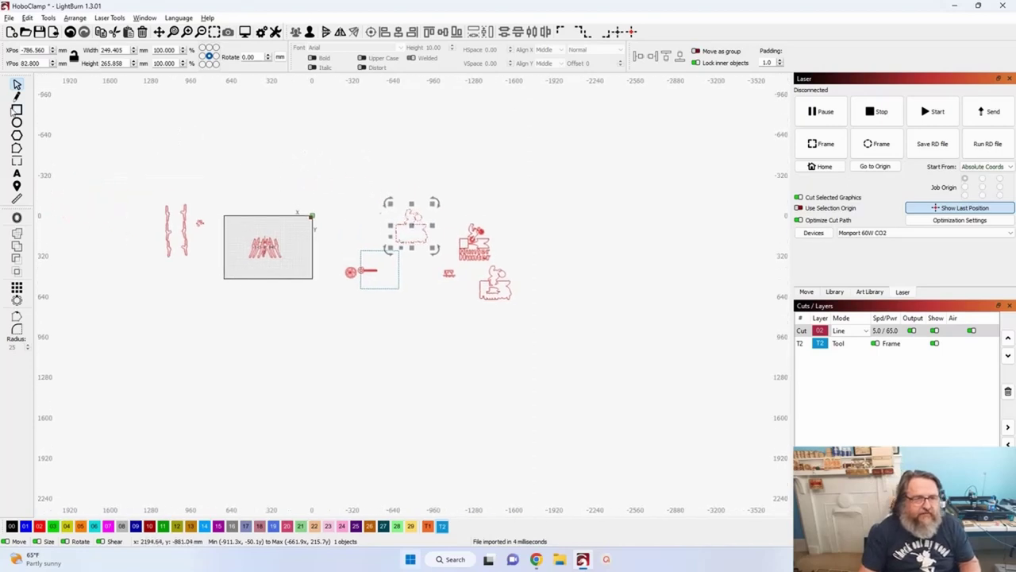
{"action": "left_click", "coordinate": [16, 109]}
{"action": "left_click_drag", "start_coordinate": [248, 140], "coordinate": [314, 179]}
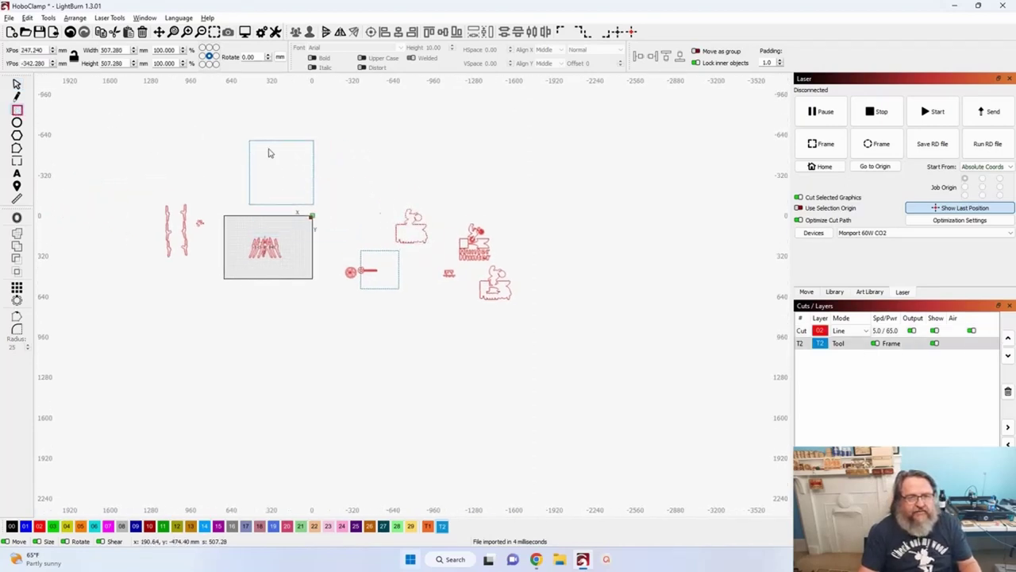
Step: Resize the square to 300 × 300 mm and centre it in the work area
{"action": "left_click", "coordinate": [18, 84]}
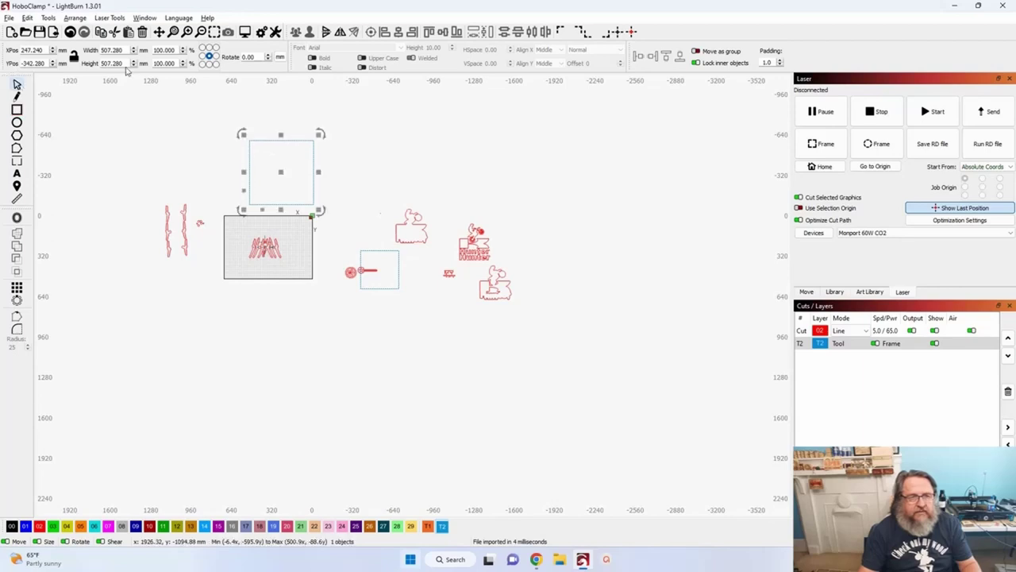
{"action": "left_click_drag", "start_coordinate": [126, 50], "coordinate": [101, 50]}
{"action": "type", "text": "300"}
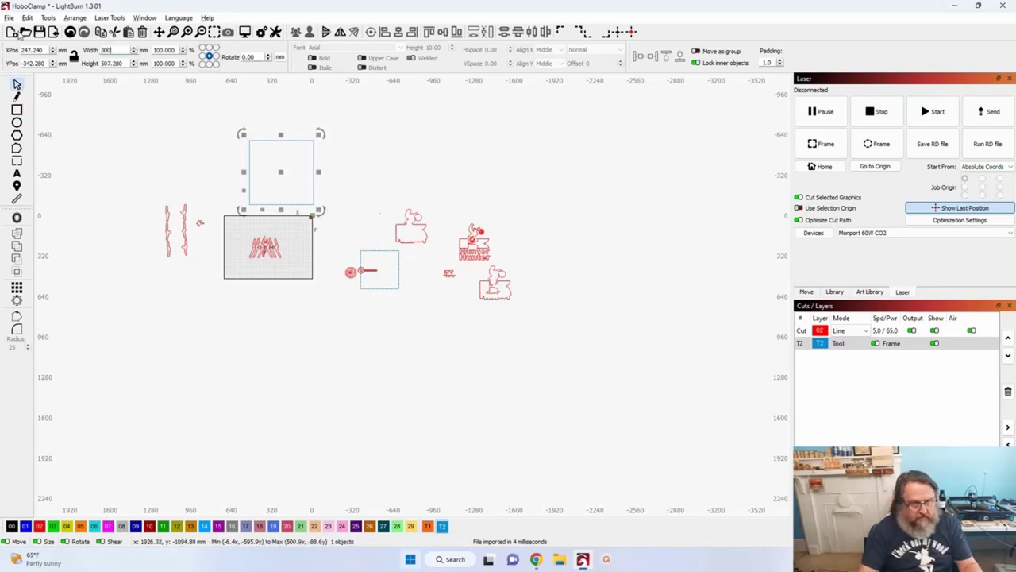
{"action": "key", "text": "Tab"}
{"action": "type", "text": "300"}
{"action": "key", "text": "Tab"}
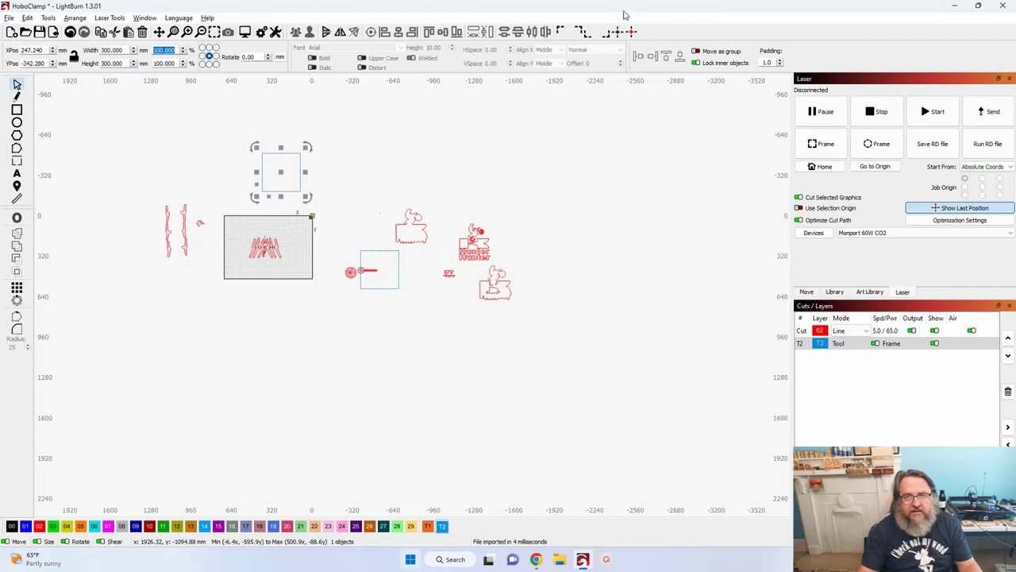
{"action": "left_click", "coordinate": [616, 34]}
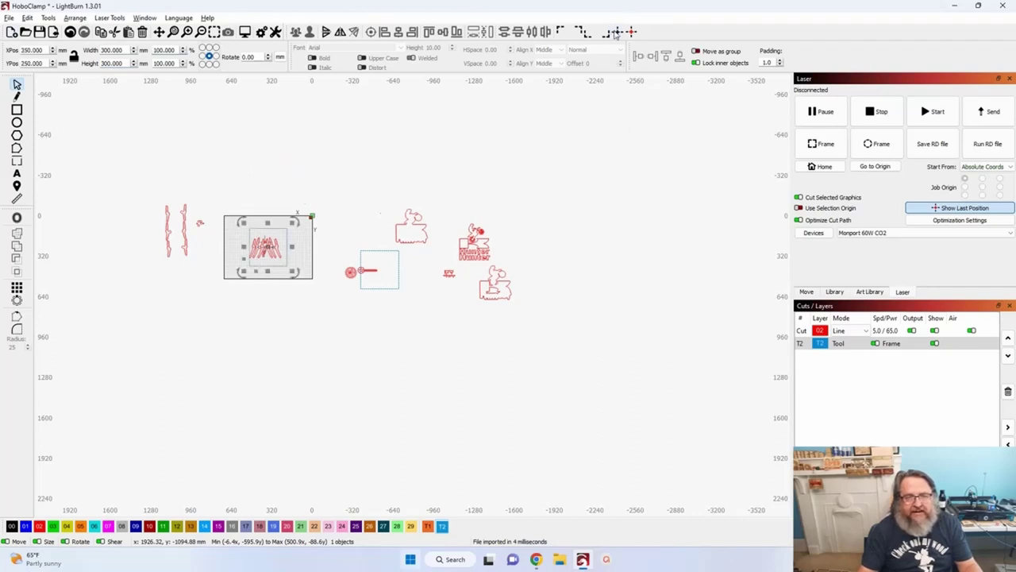
Step: Put the biker outline on the T2 tool layer and centre it in the work area
{"action": "double_click", "coordinate": [406, 224]}
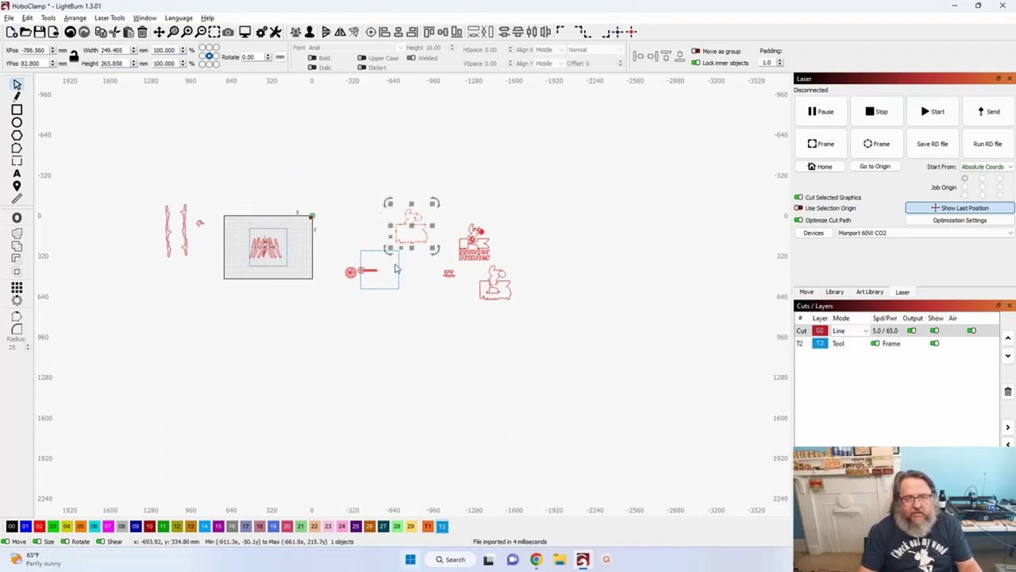
{"action": "left_click", "coordinate": [441, 526]}
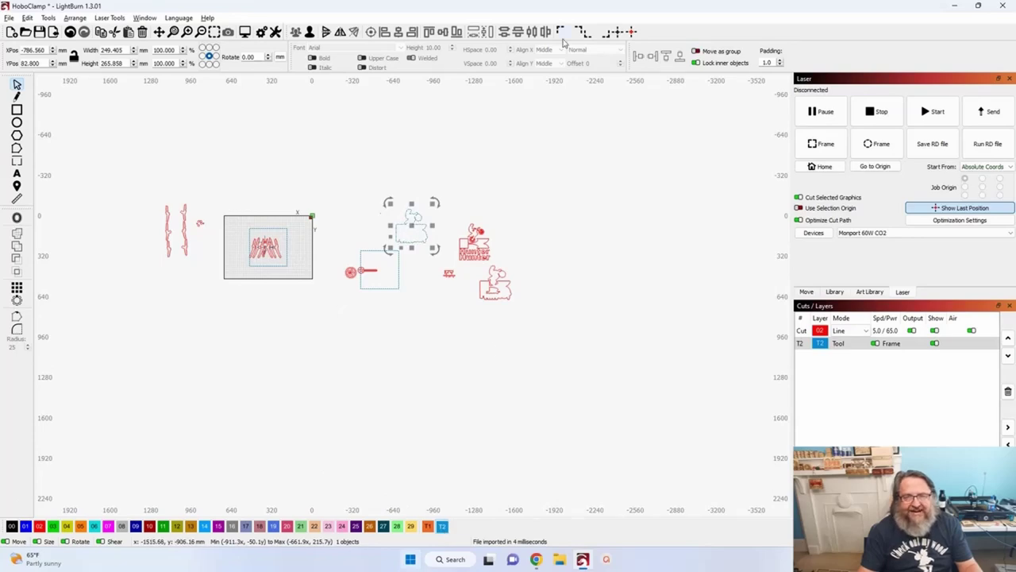
{"action": "left_click", "coordinate": [615, 34]}
Step: Drag the L handle piece, its L label, and the LC piece with label up toward the frame's top-left
{"action": "scroll", "coordinate": [318, 197], "scroll_direction": "up", "scroll_amount": 5}
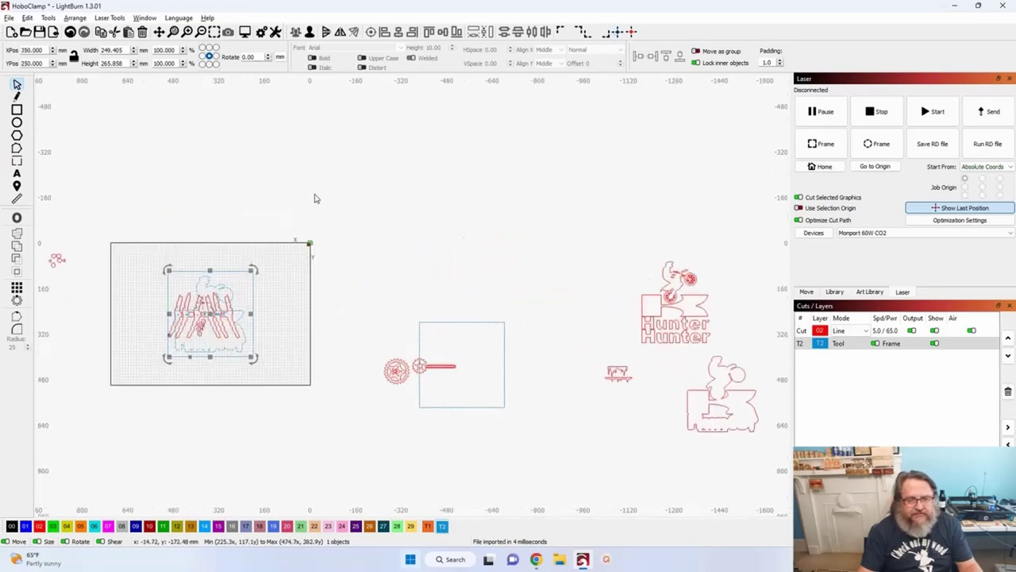
{"action": "scroll", "coordinate": [374, 221], "scroll_direction": "up", "scroll_amount": 5}
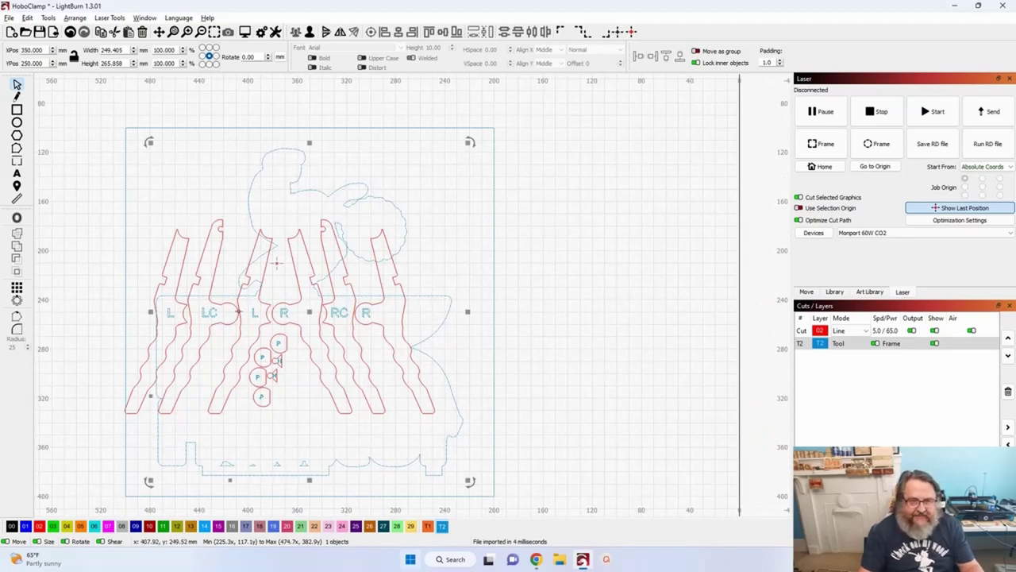
{"action": "left_click", "coordinate": [159, 283]}
{"action": "left_click_drag", "start_coordinate": [156, 321], "coordinate": [161, 229]}
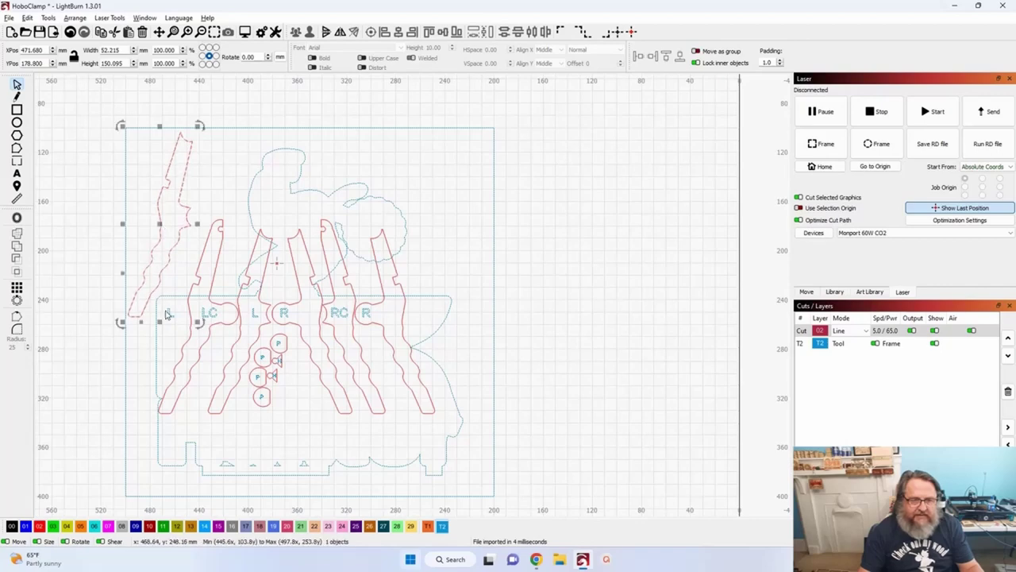
{"action": "left_click", "coordinate": [168, 312]}
{"action": "left_click_drag", "start_coordinate": [170, 314], "coordinate": [173, 223]}
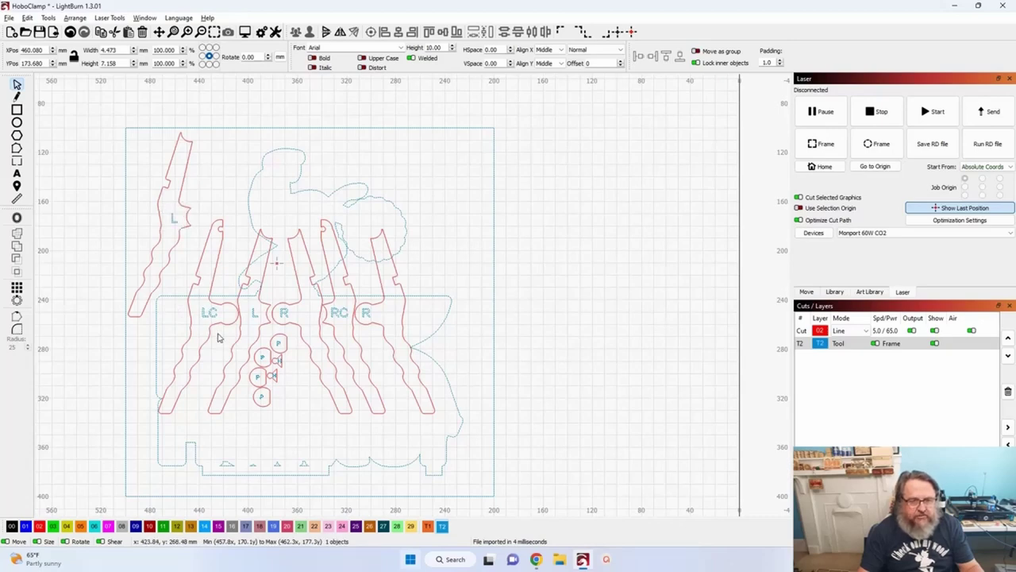
{"action": "left_click", "coordinate": [193, 313], "text": "shift"}
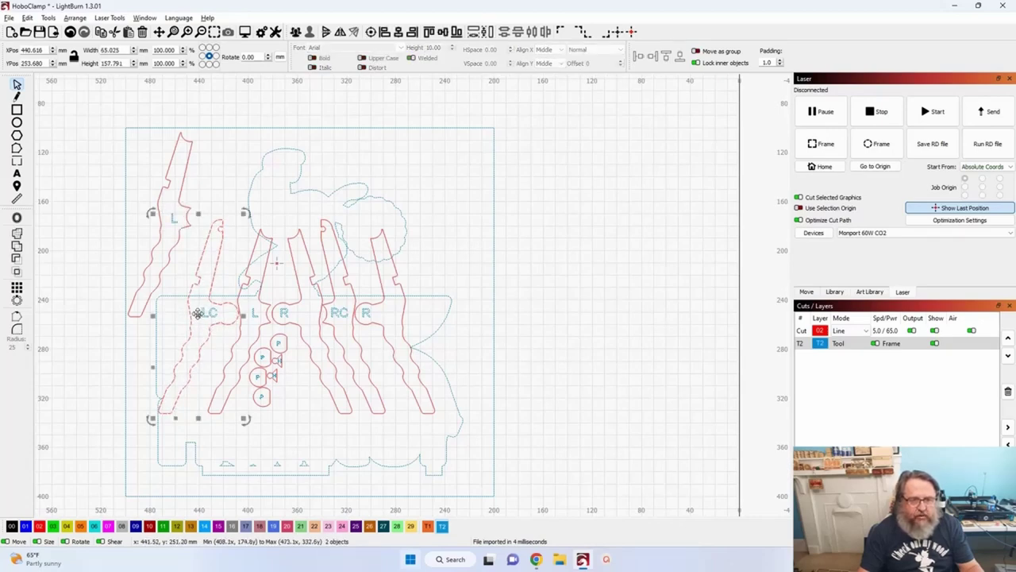
{"action": "mouse_move", "coordinate": [196, 314]}
{"action": "left_mouse_down"}
{"action": "mouse_move", "coordinate": [208, 208]}
{"action": "mouse_move", "coordinate": [206, 218]}
{"action": "left_mouse_up"}
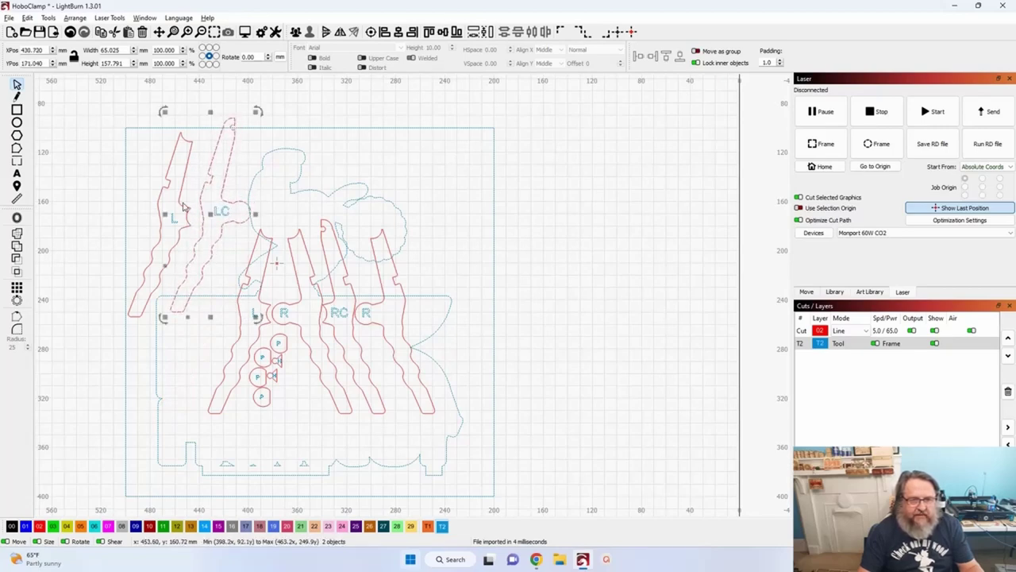
Step: Group the L piece with its label, rotate it upright, and set it against the frame's left edge
{"action": "left_click", "coordinate": [170, 205]}
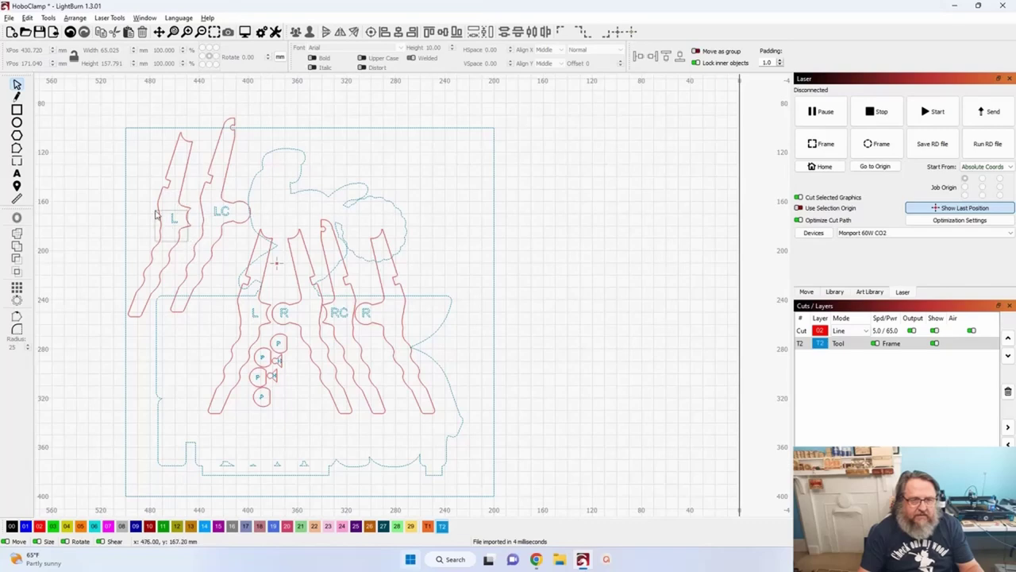
{"action": "left_click", "coordinate": [156, 215]}
{"action": "left_click", "coordinate": [295, 32]}
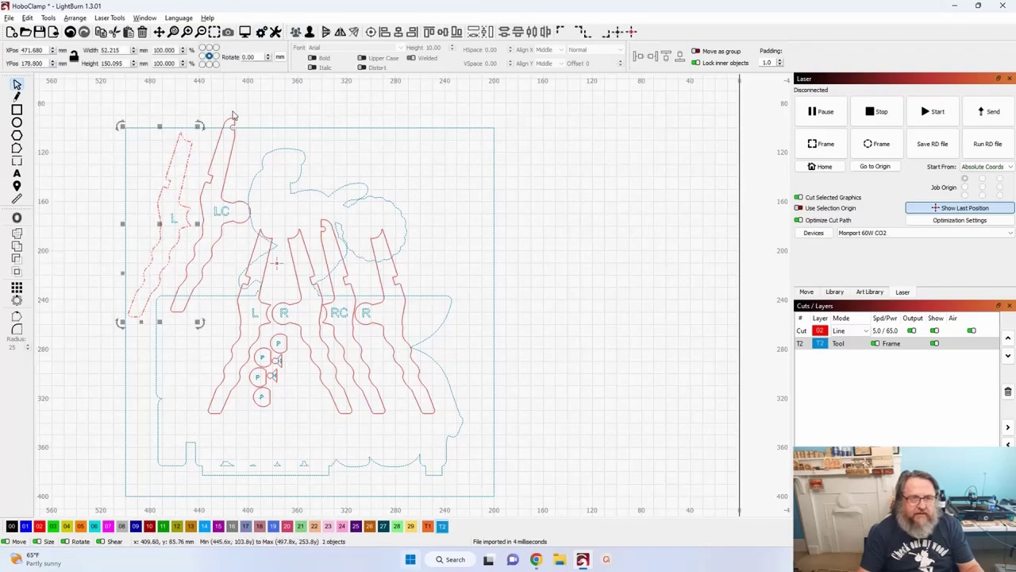
{"action": "left_click_drag", "start_coordinate": [203, 125], "coordinate": [168, 120]}
{"action": "left_click_drag", "start_coordinate": [172, 224], "coordinate": [149, 242]}
Step: Group the LC piece with its label, flip it 180°, and stand it upright along the frame's right edge
{"action": "scroll", "coordinate": [147, 262], "scroll_direction": "up", "scroll_amount": 3}
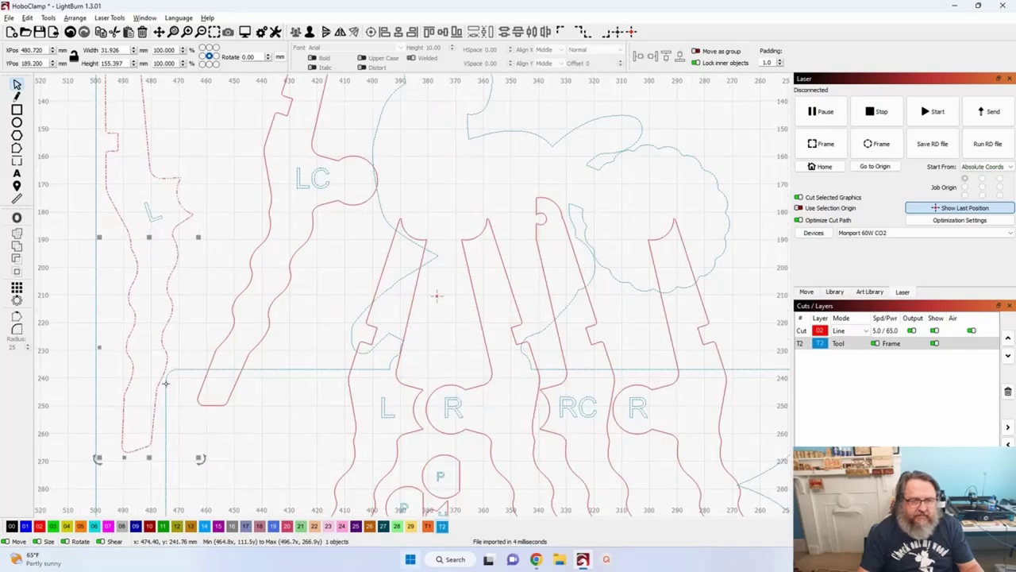
{"action": "scroll", "coordinate": [198, 286], "scroll_direction": "down", "scroll_amount": 5}
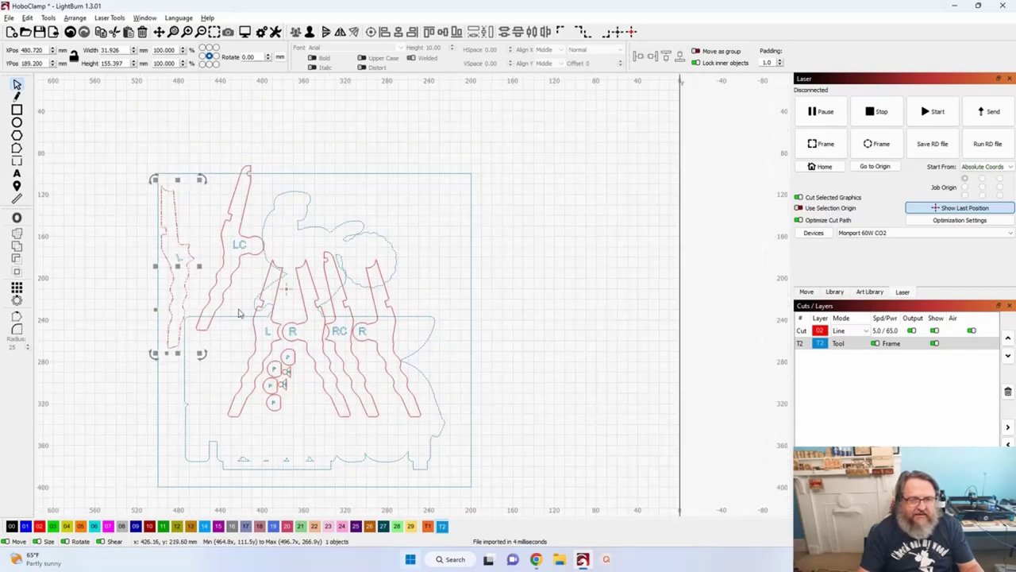
{"action": "left_click", "coordinate": [243, 273]}
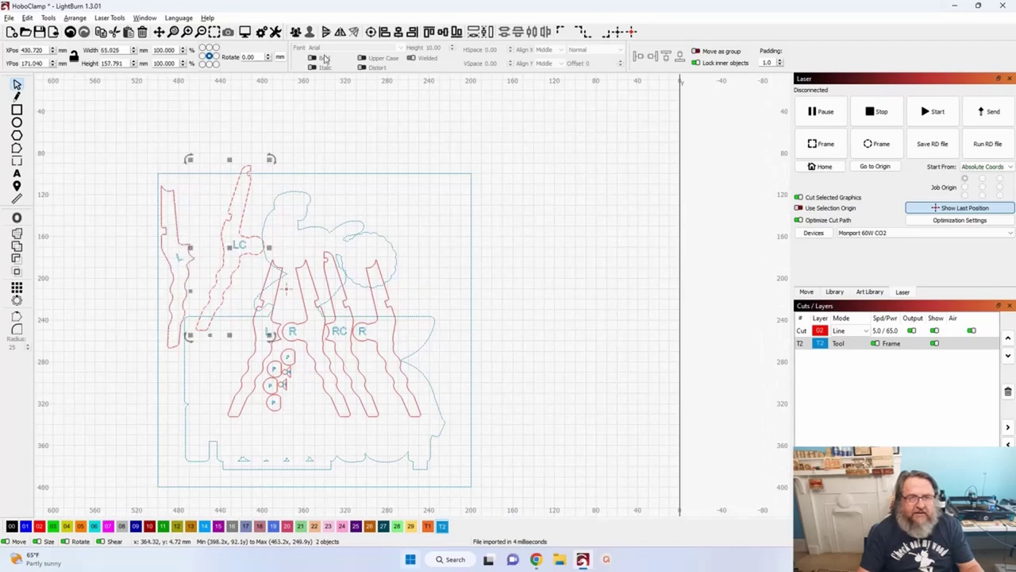
{"action": "left_click", "coordinate": [288, 30]}
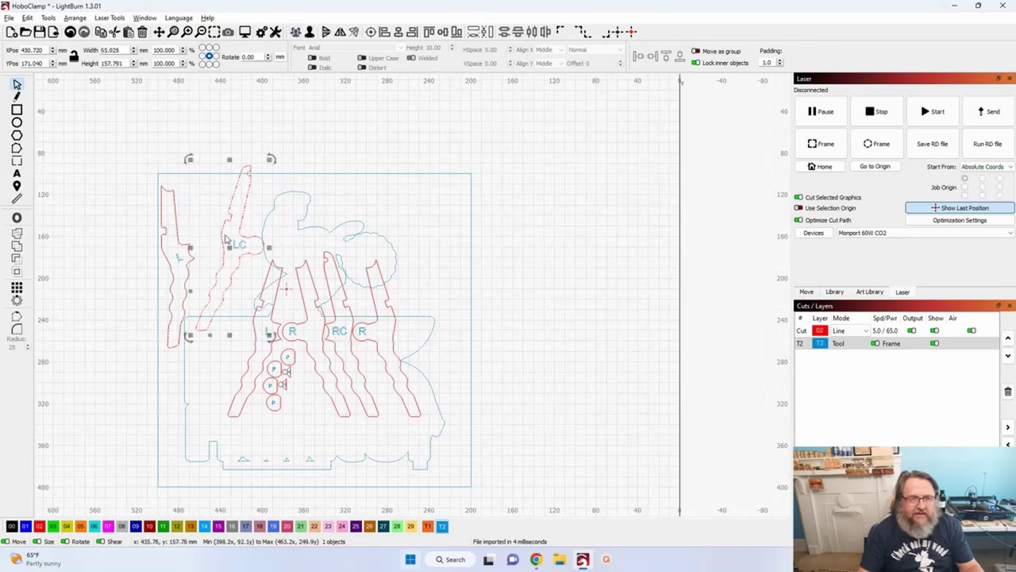
{"action": "left_click_drag", "start_coordinate": [226, 247], "coordinate": [456, 281]}
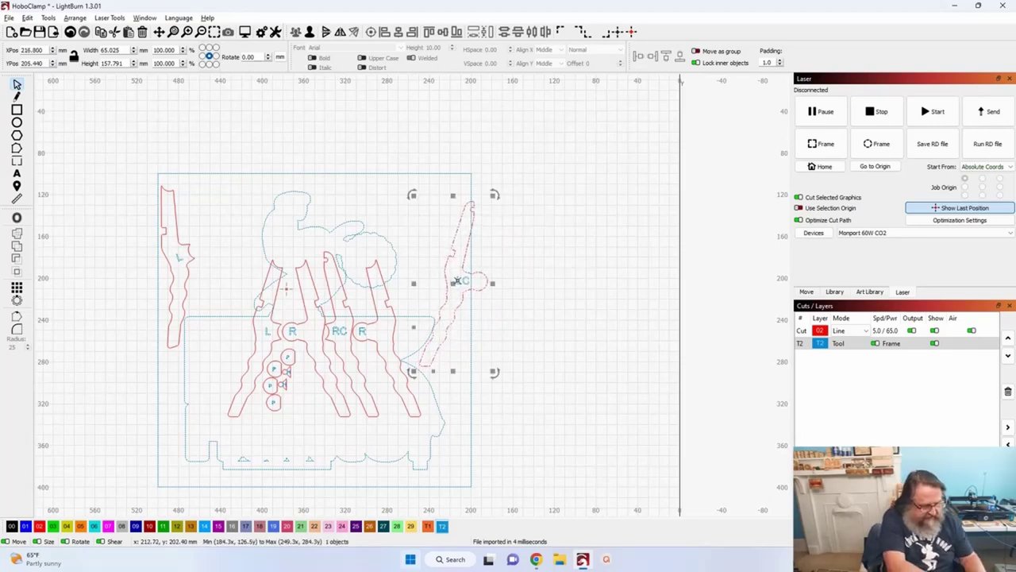
{"action": "key", "text": "ctrl+shift+h"}
{"action": "key", "text": "ctrl+shift+v"}
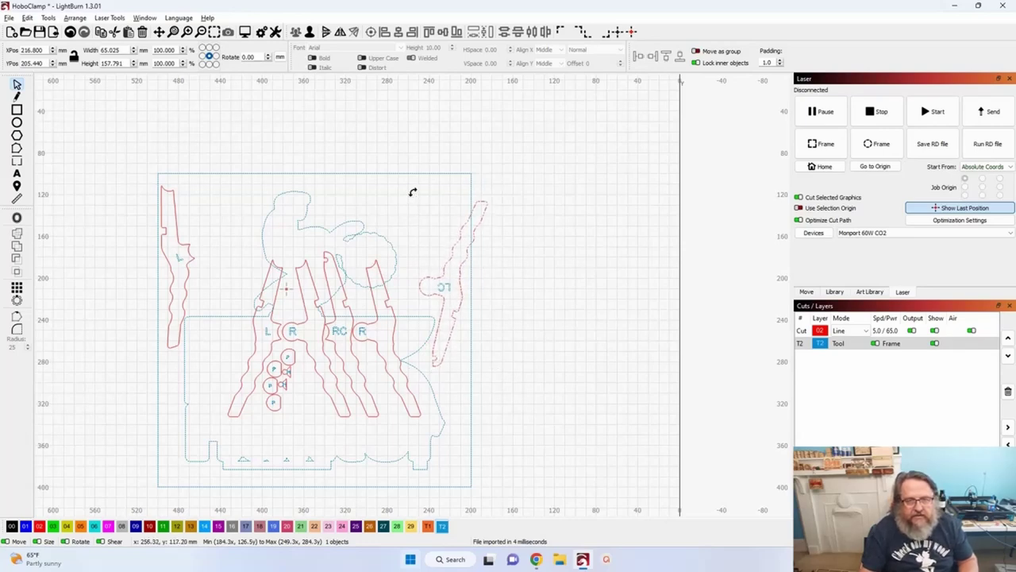
{"action": "left_click_drag", "start_coordinate": [412, 193], "coordinate": [448, 237]}
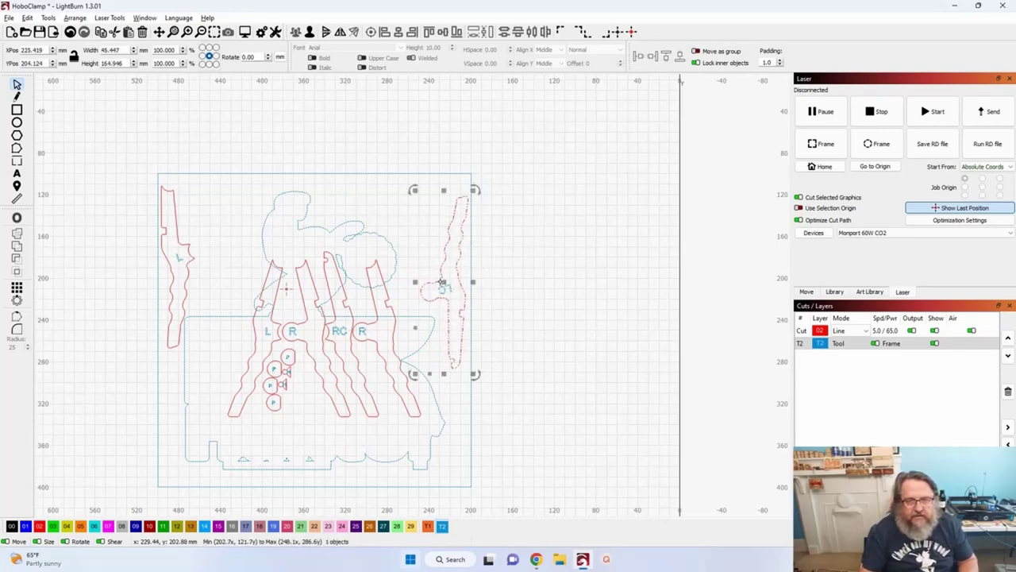
{"action": "left_click_drag", "start_coordinate": [446, 284], "coordinate": [435, 298]}
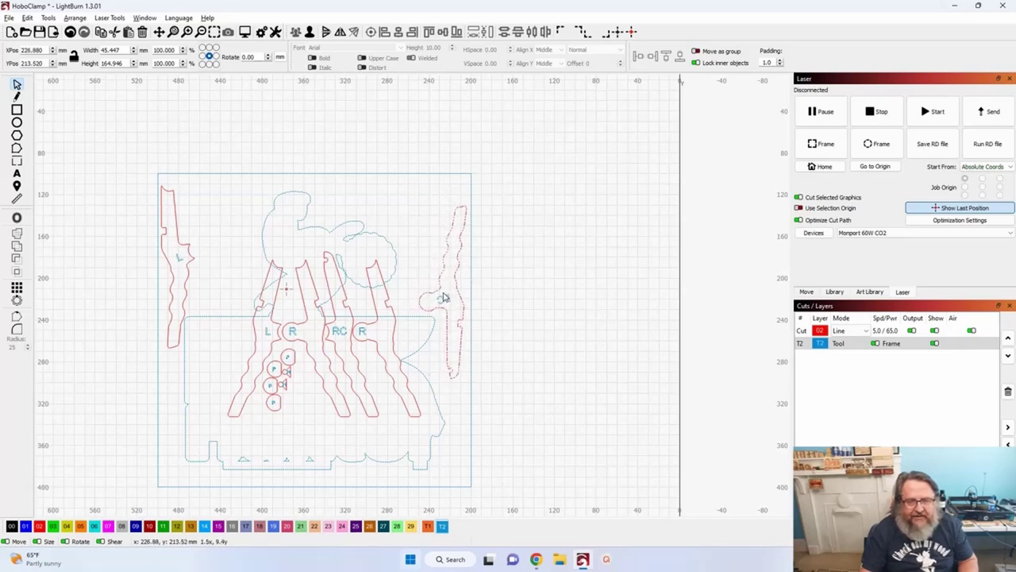
{"action": "left_click_drag", "start_coordinate": [444, 298], "coordinate": [443, 298]}
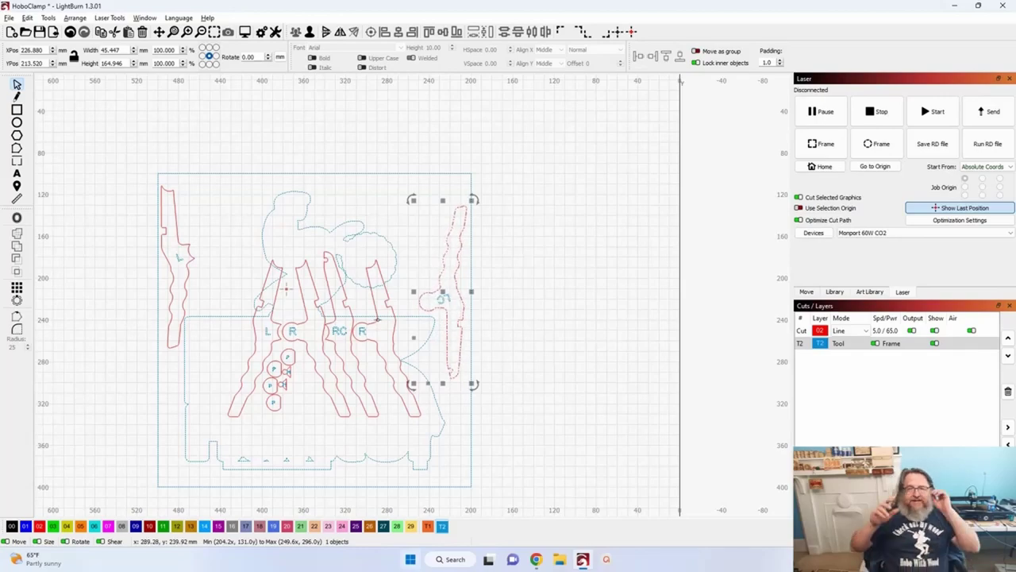